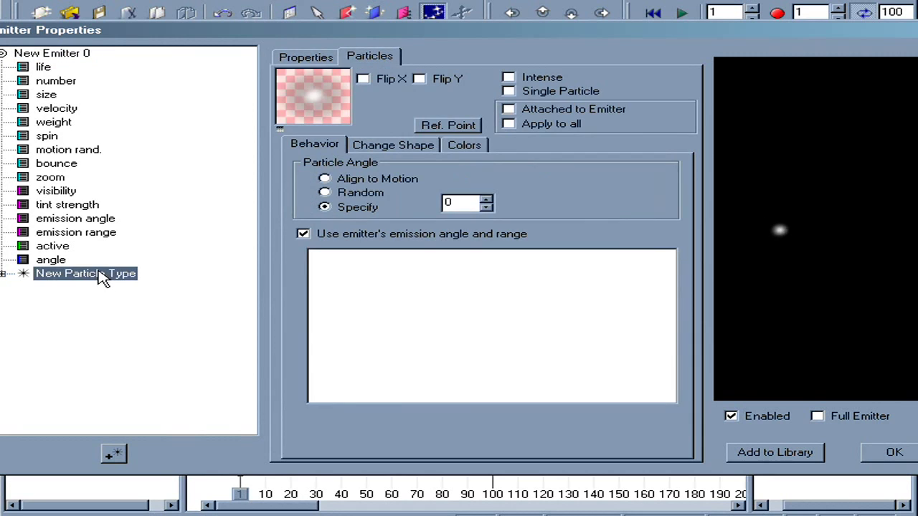
# Name the new particle type trails and expand its parameter list
pyautogui.write('trail')
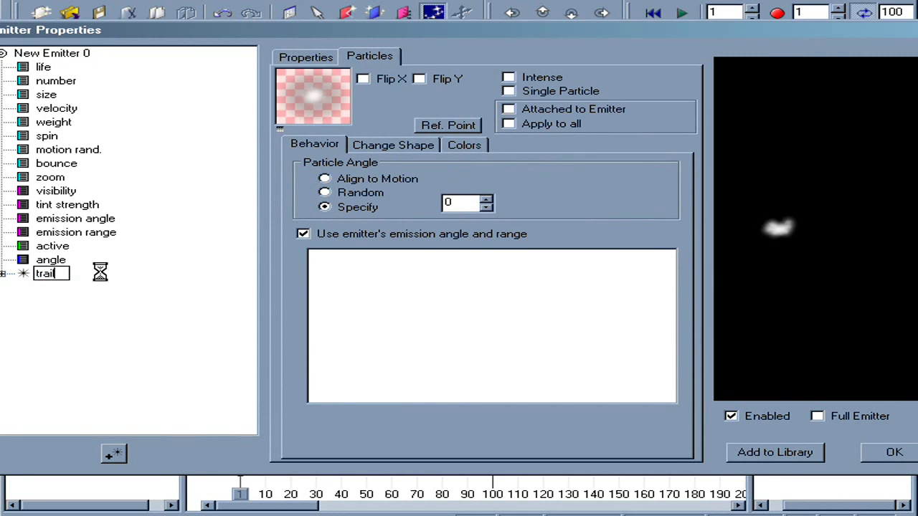
pyautogui.write('s')
pyautogui.press('Return')
pyautogui.click(2, 274)
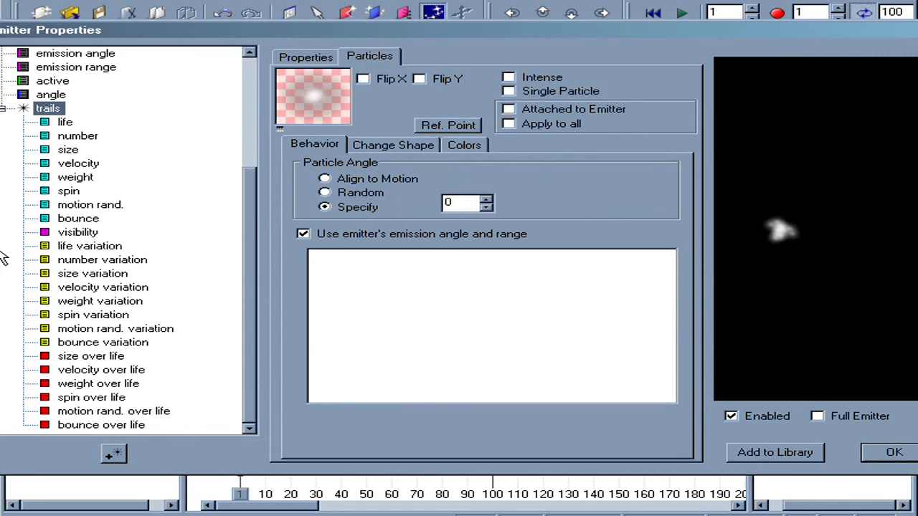
# Set the trails particle type's life to 6 and its number to 50
pyautogui.click(65, 123)
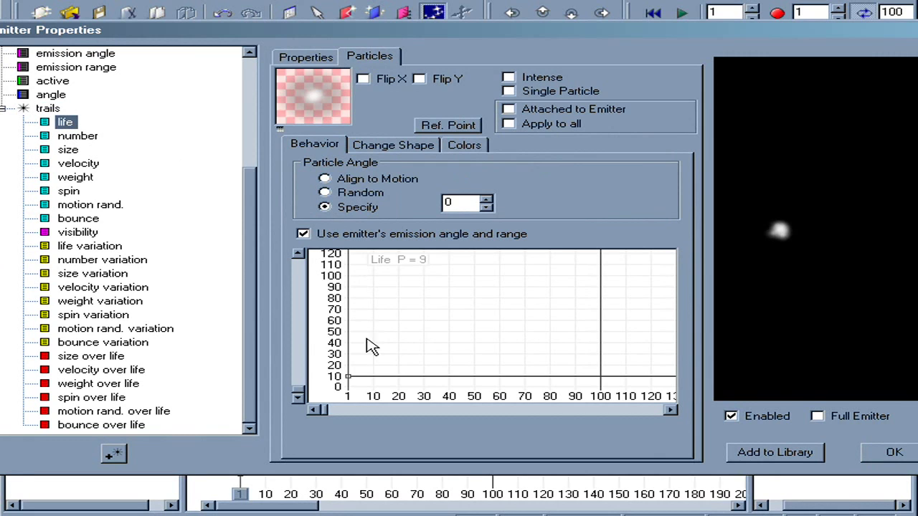
pyautogui.moveTo(350, 374); pyautogui.dragTo(342, 379)
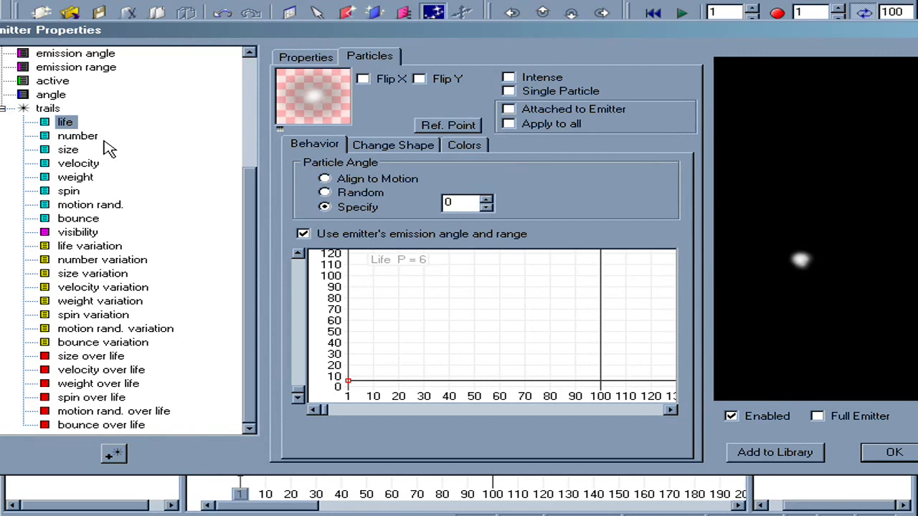
pyautogui.click(84, 138)
pyautogui.moveTo(349, 371); pyautogui.dragTo(328, 331)
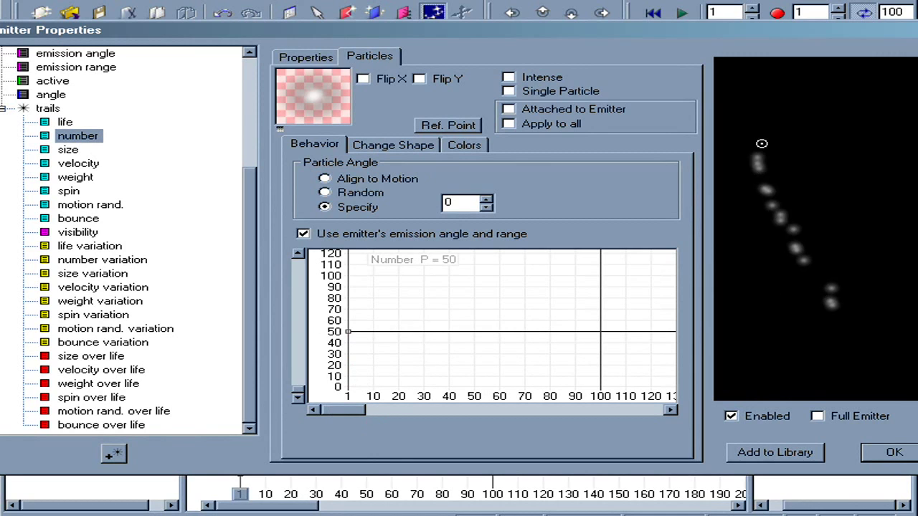
# Set the trails particle type's velocity to 0 and test the motion in the preview
pyautogui.click(85, 169)
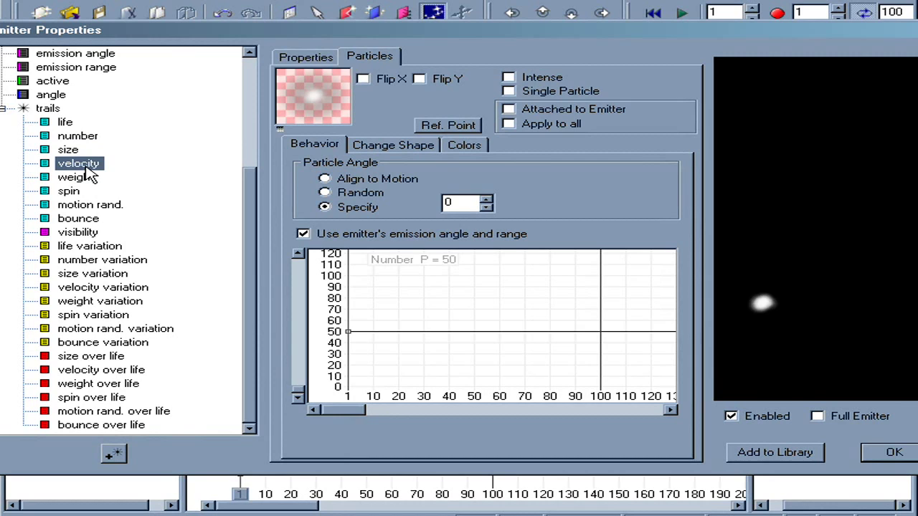
pyautogui.moveTo(348, 375); pyautogui.dragTo(352, 409)
pyautogui.moveTo(760, 367); pyautogui.dragTo(823, 338)
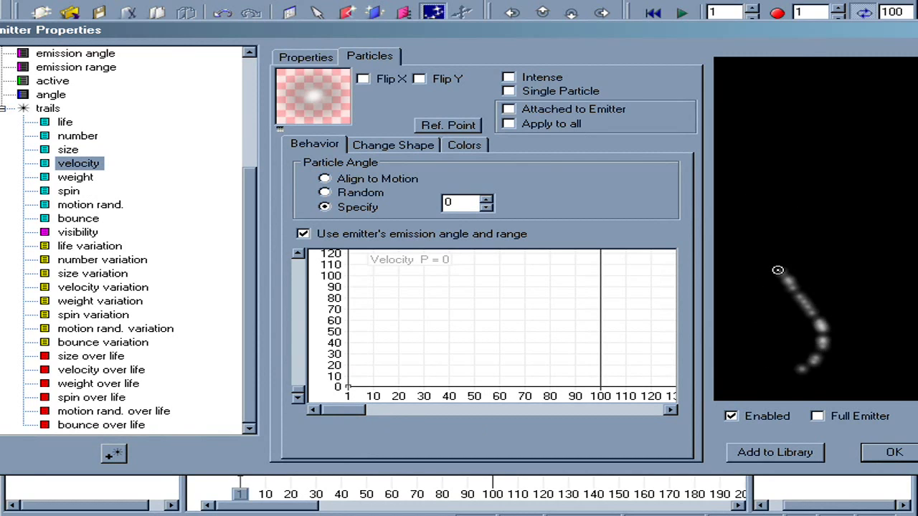
# Give trails a full transparency gradient over life, white until about three quarters of the life and fading to black at the end
pyautogui.click(462, 146)
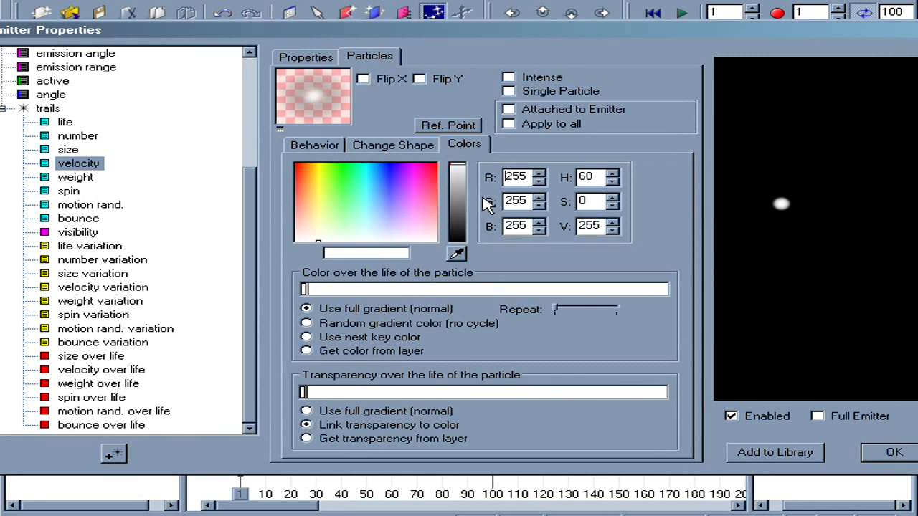
pyautogui.click(343, 414)
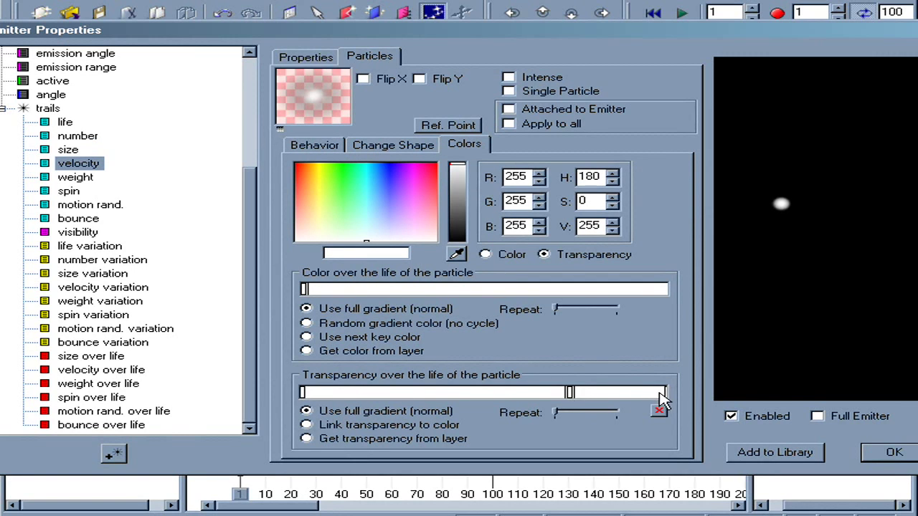
pyautogui.click(453, 236)
pyautogui.moveTo(736, 388); pyautogui.dragTo(771, 221)
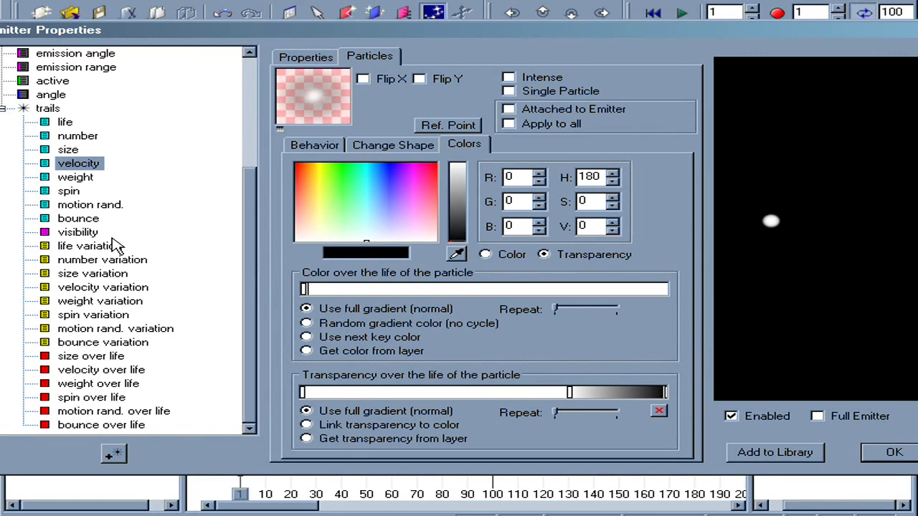
# Shape the trails size over life to hold 100% until 0.1, drop to 40% at 0.2 and reach 0% at 1.0
pyautogui.click(81, 356)
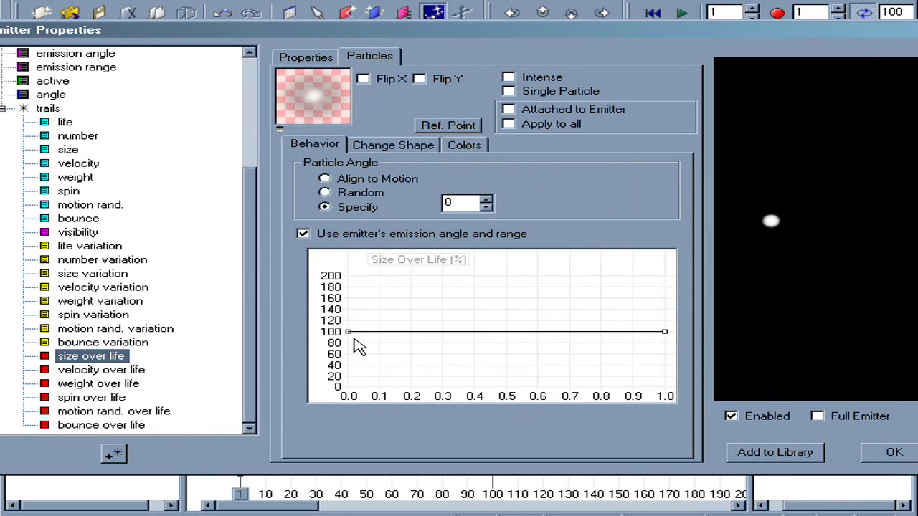
pyautogui.click(380, 332)
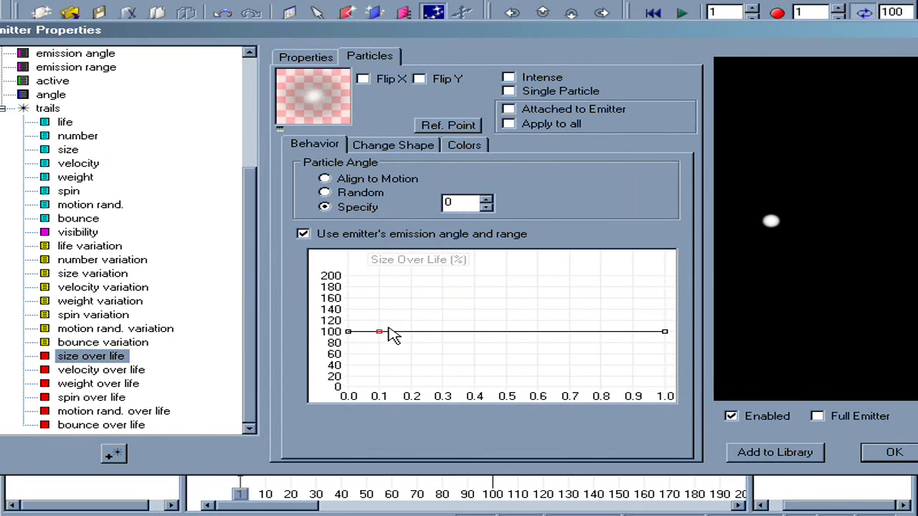
pyautogui.moveTo(412, 333); pyautogui.dragTo(410, 361)
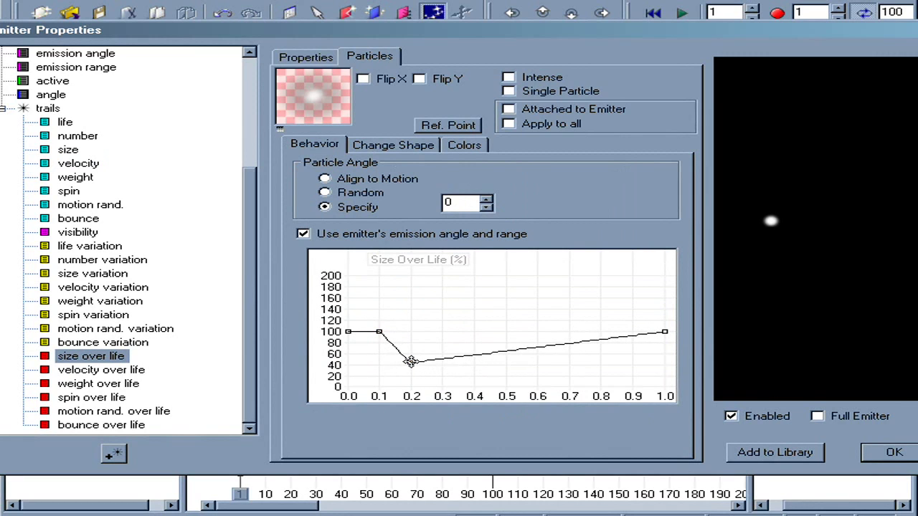
pyautogui.moveTo(667, 332); pyautogui.dragTo(667, 388)
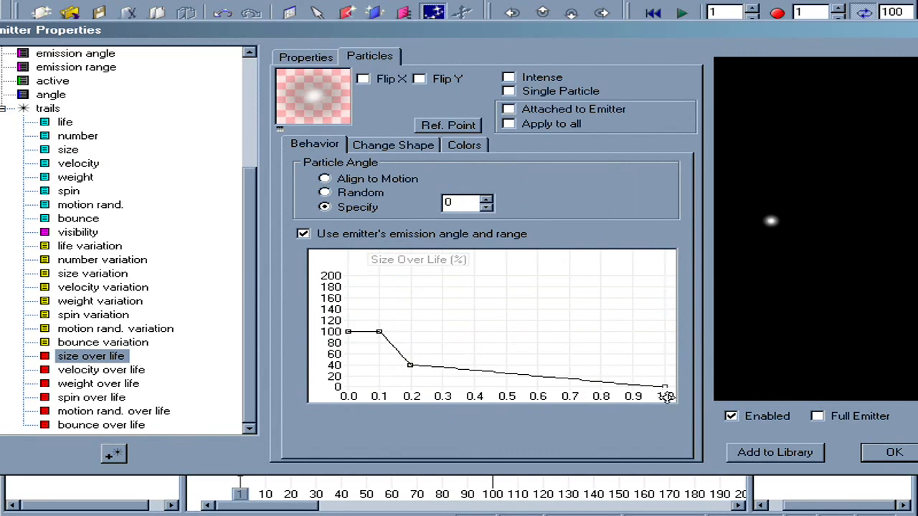
# Make the trails particles intense and test the look in the preview
pyautogui.moveTo(781, 141); pyautogui.dragTo(792, 246)
pyautogui.click(525, 79)
pyautogui.moveTo(758, 246); pyautogui.dragTo(778, 199)
# Set the emitter's overall visibility to 100% and test the trail in the preview
pyautogui.scroll(4, 252, 185)
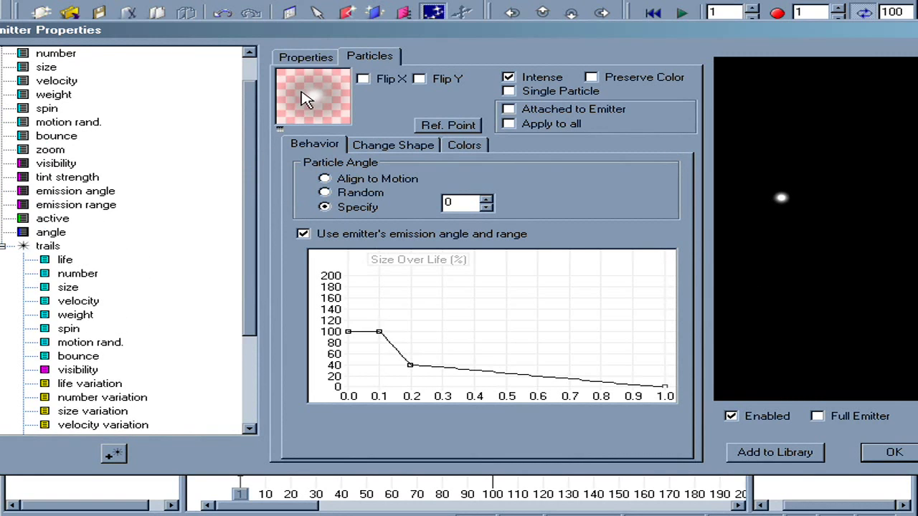
pyautogui.click(57, 191)
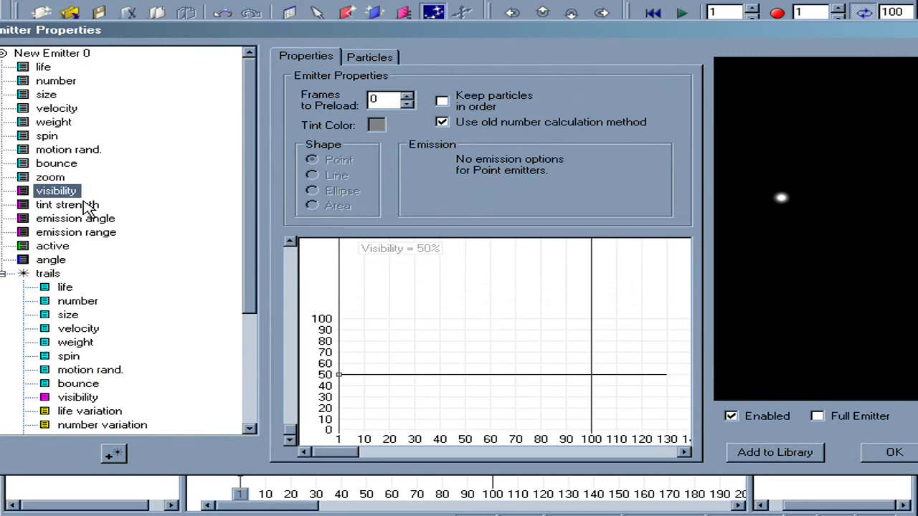
pyautogui.moveTo(350, 385); pyautogui.dragTo(344, 316)
pyautogui.moveTo(760, 258); pyautogui.dragTo(783, 255)
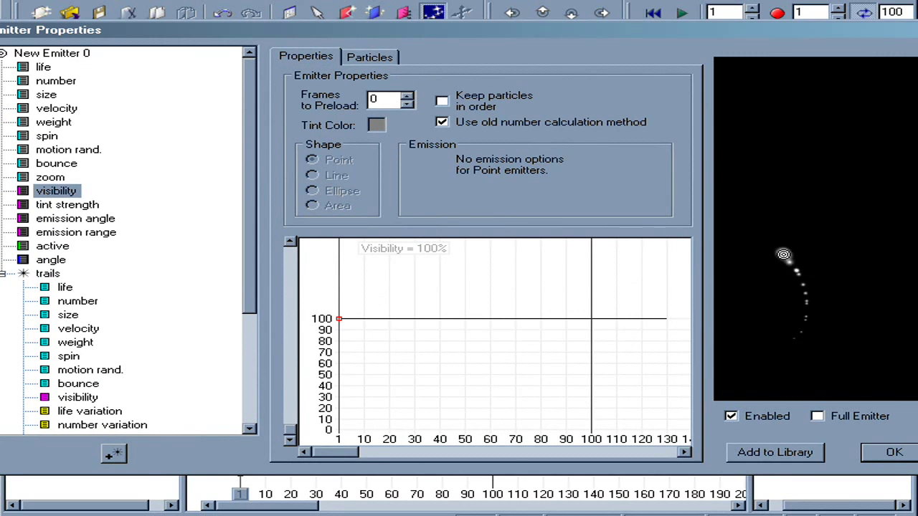
# Set the emitter's tint color to a bright light blue
pyautogui.click(377, 131)
pyautogui.moveTo(403, 218); pyautogui.dragTo(398, 214)
pyautogui.moveTo(481, 228); pyautogui.dragTo(491, 208)
pyautogui.moveTo(394, 218); pyautogui.dragTo(391, 215)
pyautogui.click(638, 300)
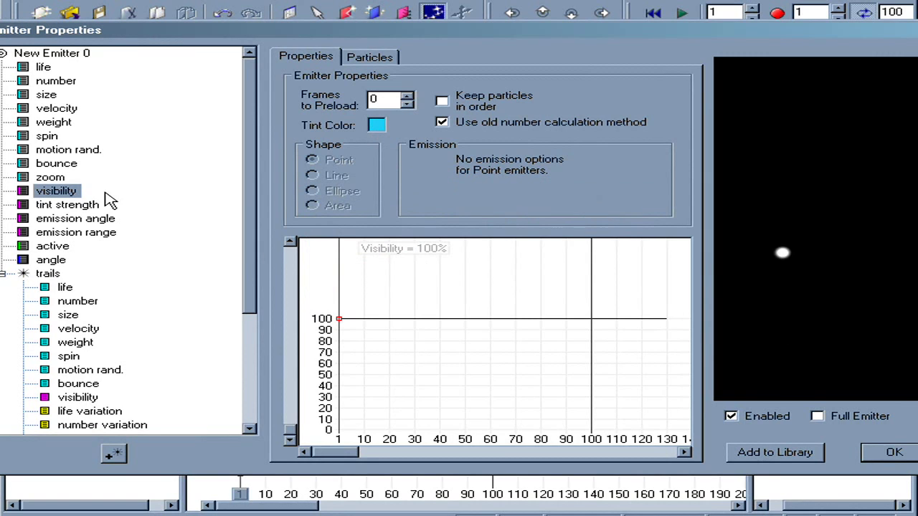
# Set the emitter's tint strength to 62% and test the colored trail in the preview
pyautogui.click(79, 206)
pyautogui.moveTo(339, 429); pyautogui.dragTo(334, 360)
pyautogui.moveTo(754, 168)
pyautogui.mouseDown()
pyautogui.moveTo(816, 170)
pyautogui.moveTo(734, 304)
pyautogui.moveTo(805, 258)
pyautogui.moveTo(795, 285)
pyautogui.mouseUp()
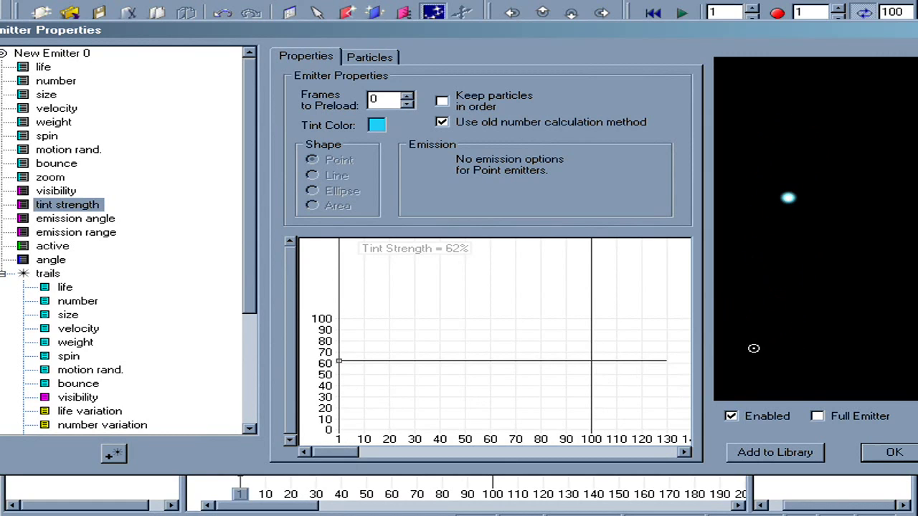
# Collapse trails and add a second particle type named glow
pyautogui.click(4, 274)
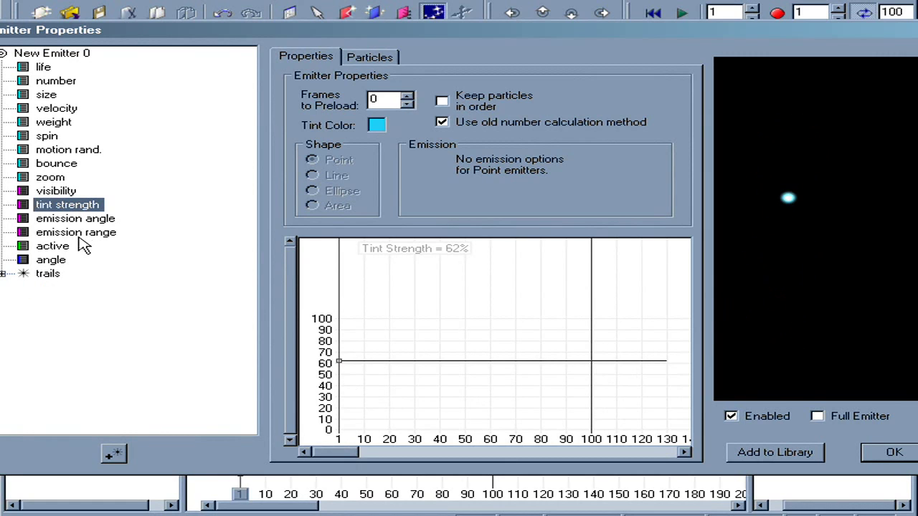
pyautogui.click(113, 454)
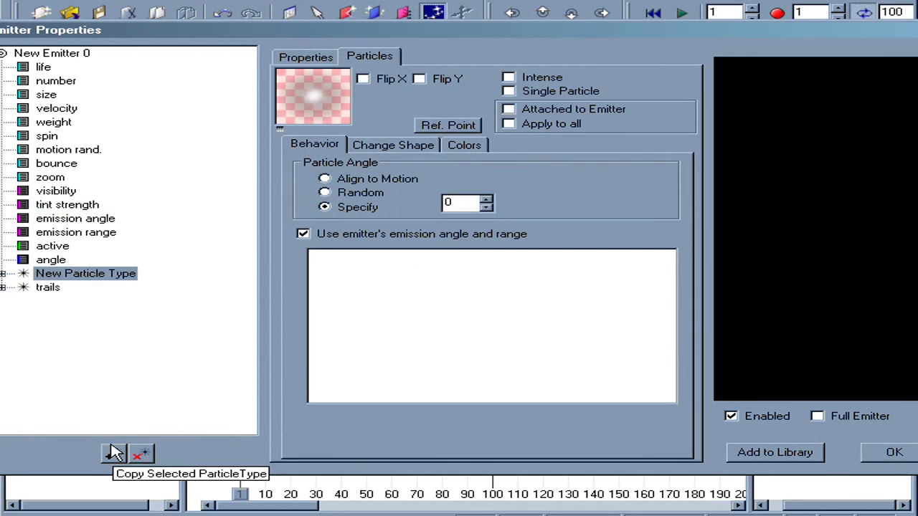
pyautogui.click(114, 278)
pyautogui.click(115, 276)
pyautogui.write('glow')
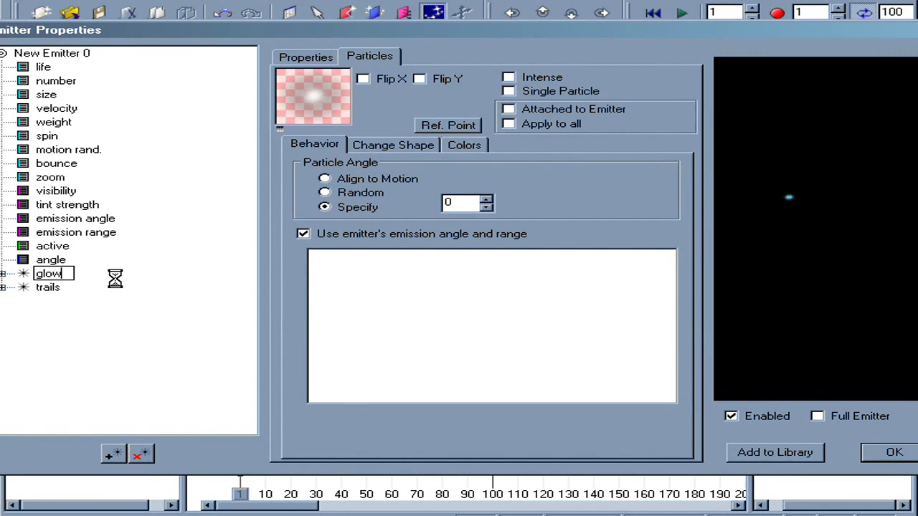
pyautogui.press('Return')
# Make glow a single particle of size 35, preview the full emitter and accept the emitter properties
pyautogui.click(3, 274)
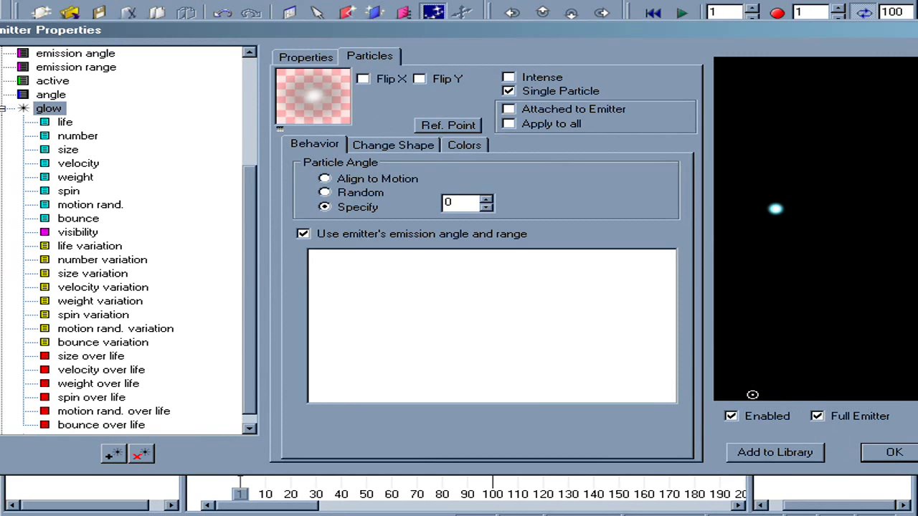
pyautogui.click(70, 150)
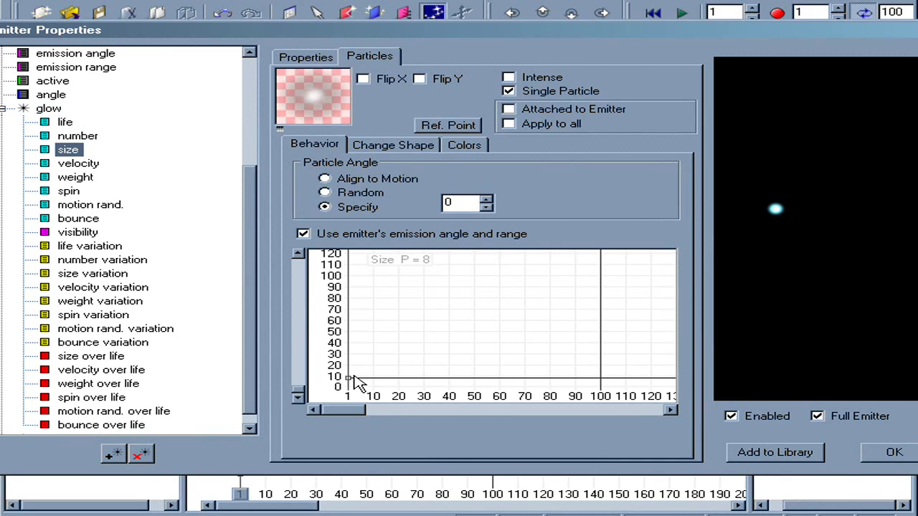
pyautogui.moveTo(352, 379); pyautogui.dragTo(348, 348)
pyautogui.moveTo(782, 226); pyautogui.dragTo(810, 154)
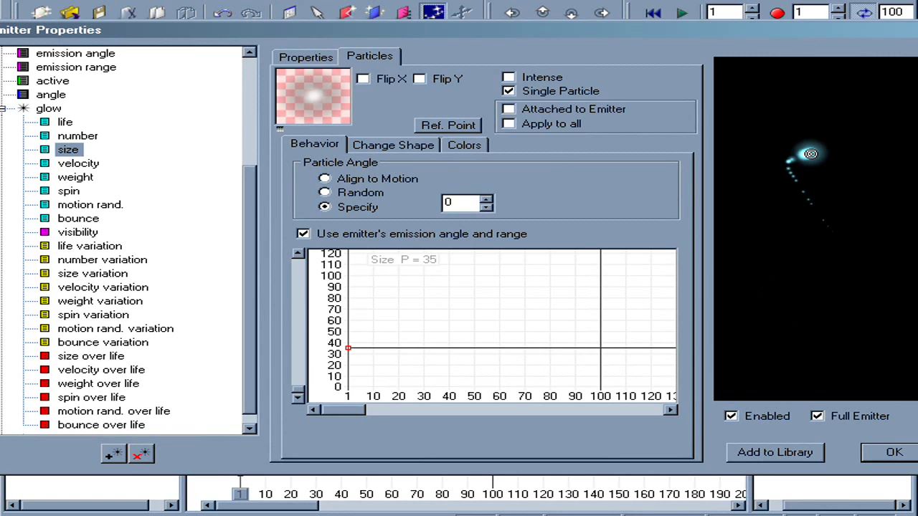
pyautogui.click(878, 457)
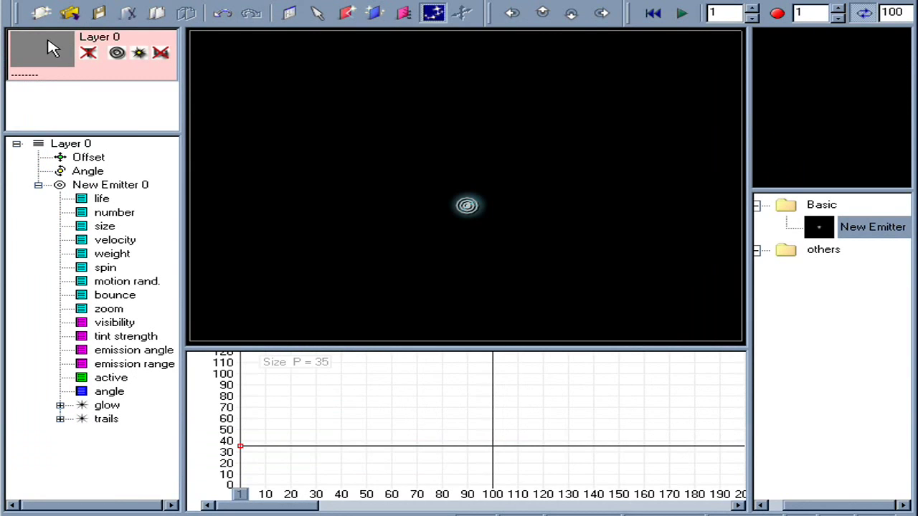
# Convert New Emitter 0 into a super emitter and play the animation to check it
pyautogui.rightClick(136, 187)
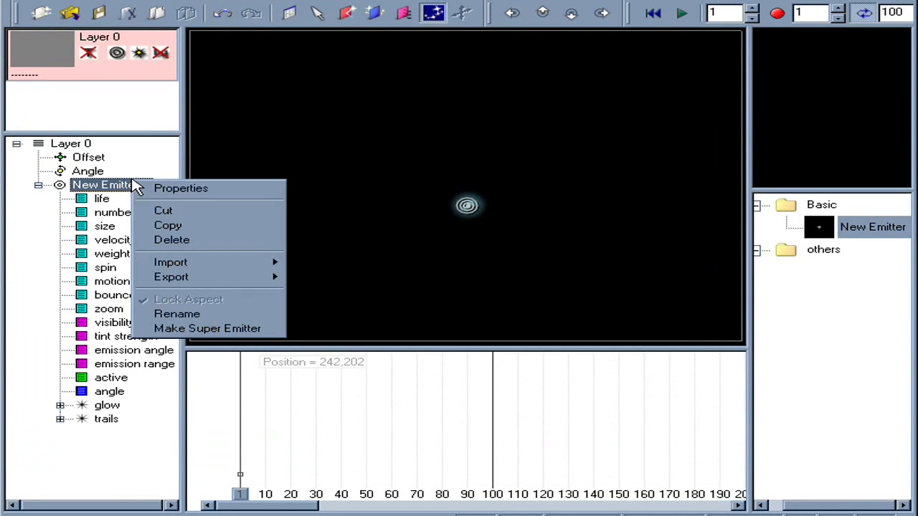
pyautogui.click(236, 328)
pyautogui.press('space')
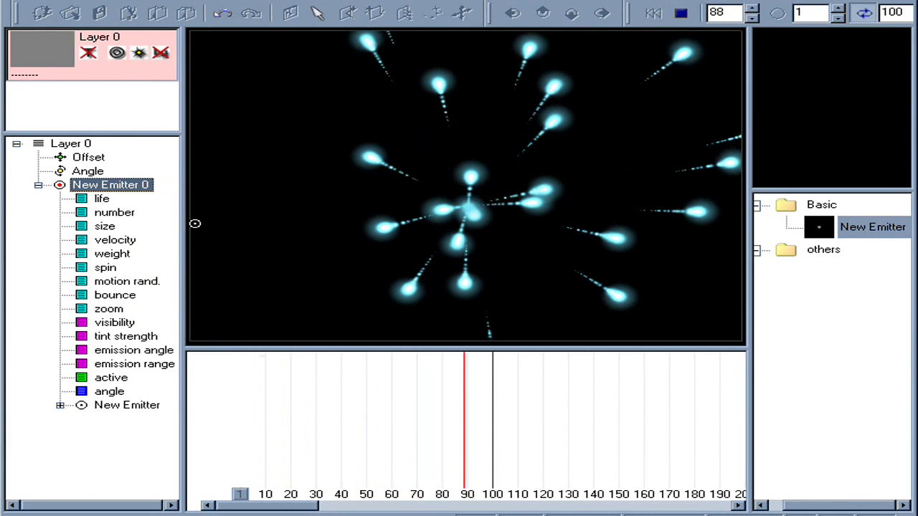
pyautogui.press('space')
# In the super emitter's properties, keep number at 100% until about frame 11 and drop it to 0% at about frame 12
pyautogui.rightClick(116, 202)
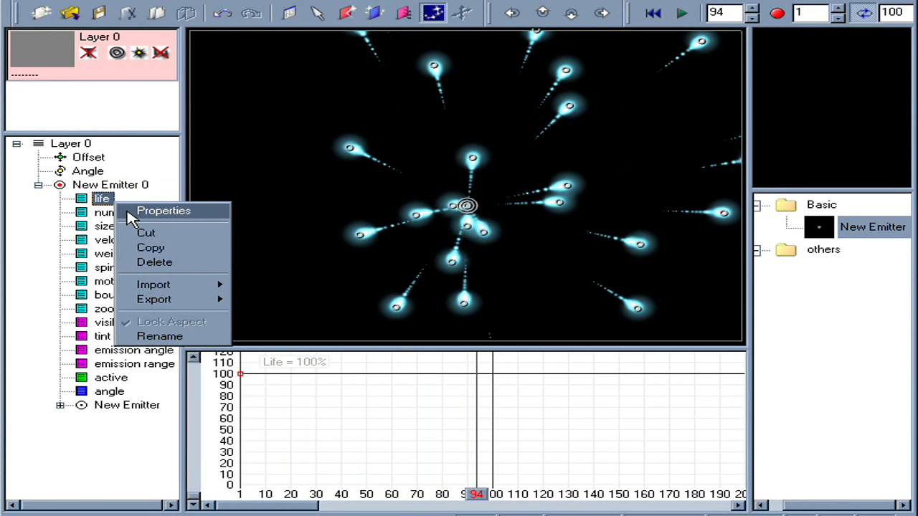
pyautogui.click(132, 210)
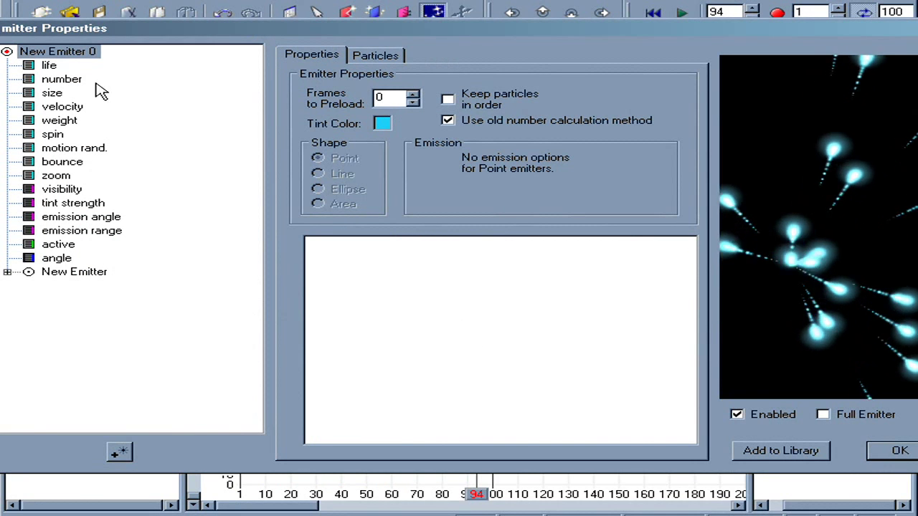
pyautogui.click(72, 80)
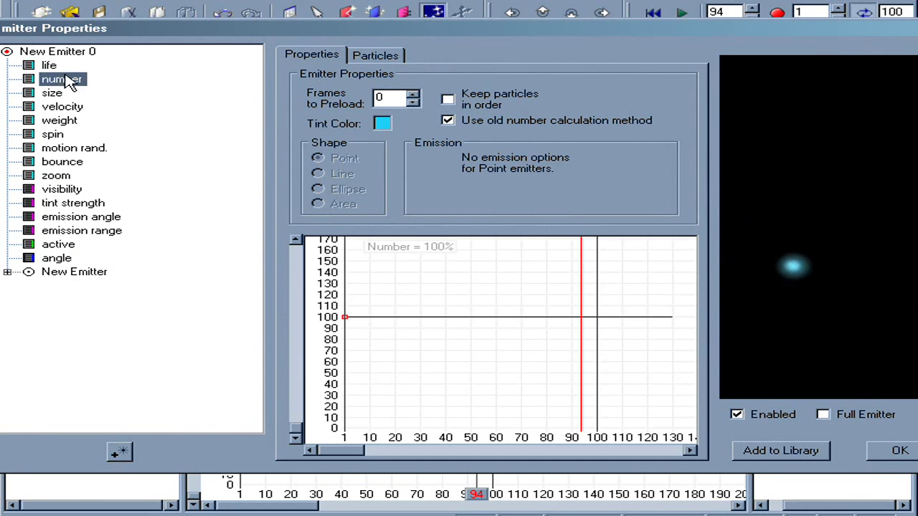
pyautogui.click(372, 317)
pyautogui.moveTo(375, 320); pyautogui.dragTo(374, 428)
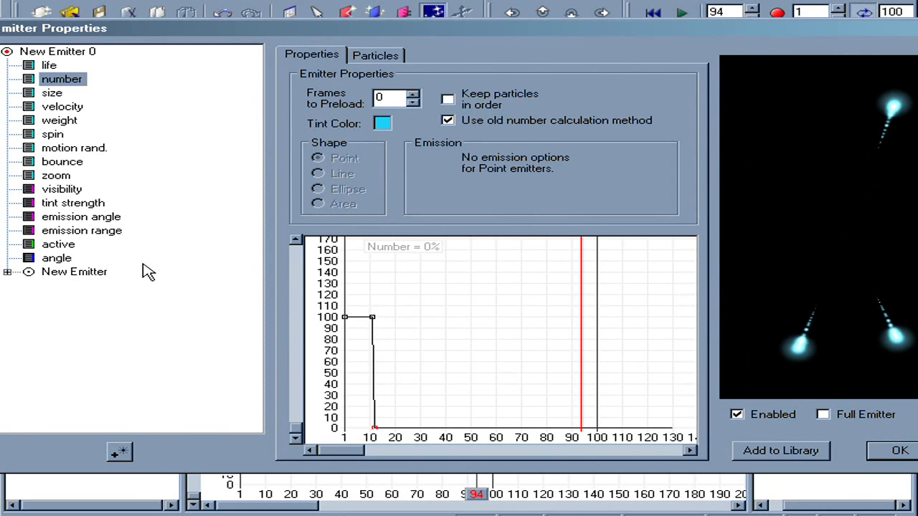
# Expand the super emitter's New Emitter properties and set its f-life to 30
pyautogui.click(64, 278)
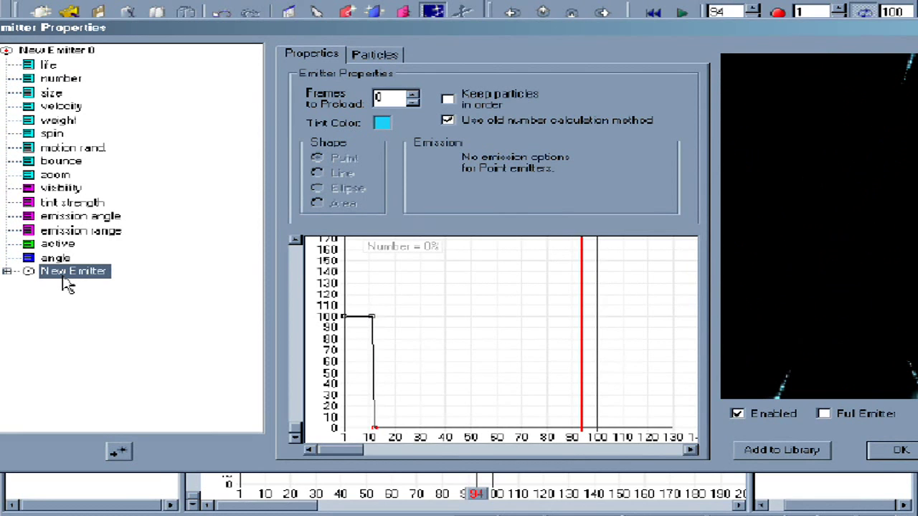
pyautogui.click(7, 271)
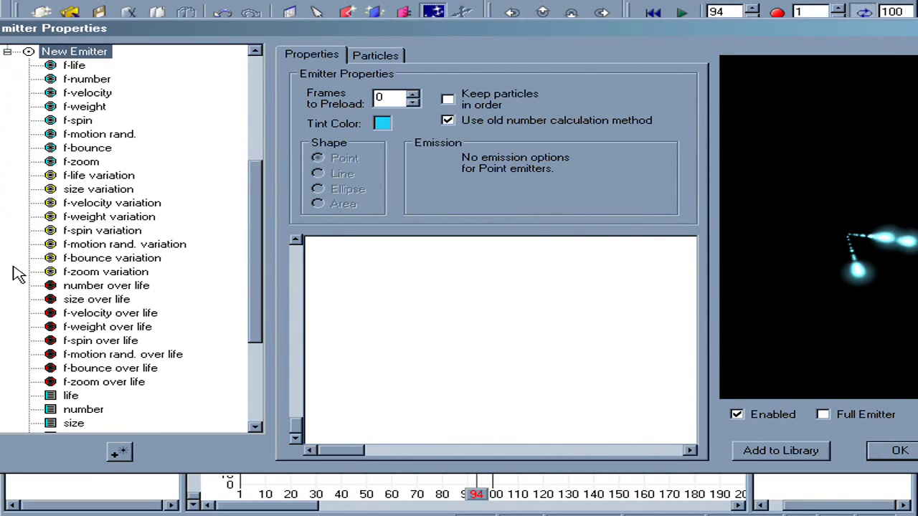
pyautogui.click(76, 65)
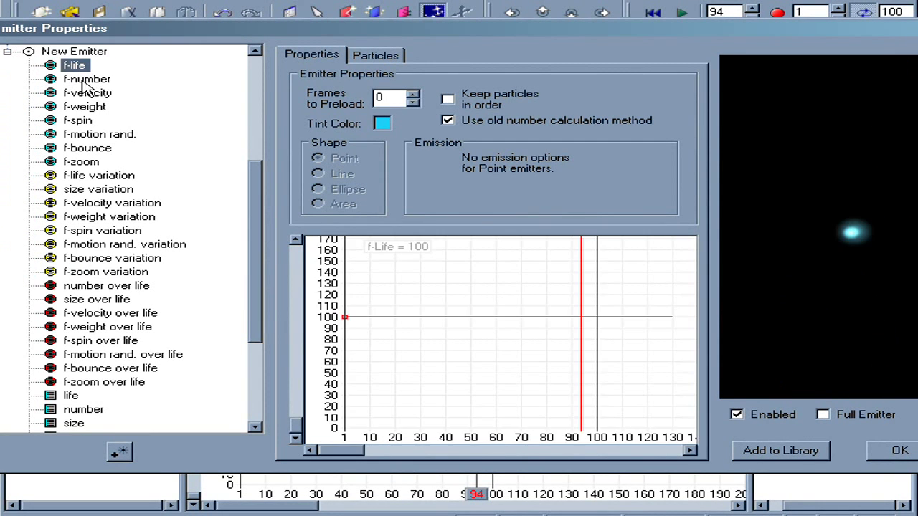
pyautogui.moveTo(344, 317); pyautogui.dragTo(295, 395)
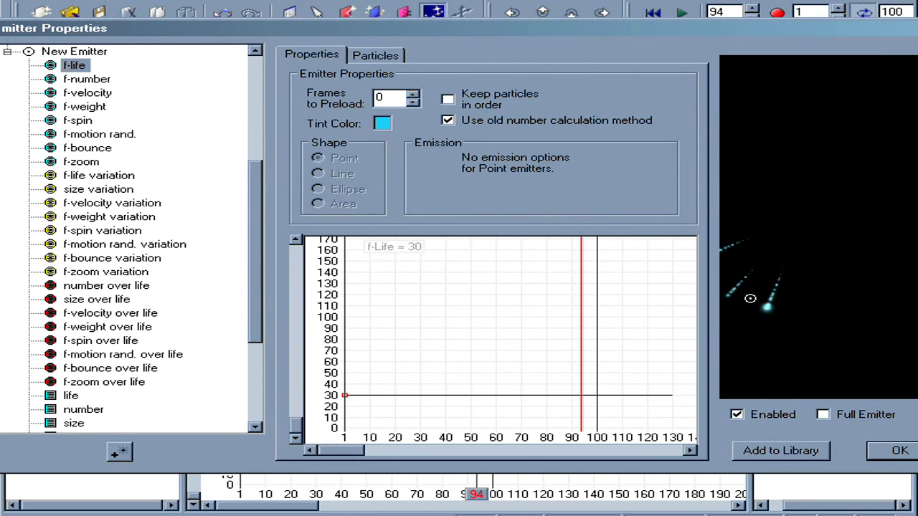
# Set New Emitter's f-number to 1000 at frame 1
pyautogui.click(97, 80)
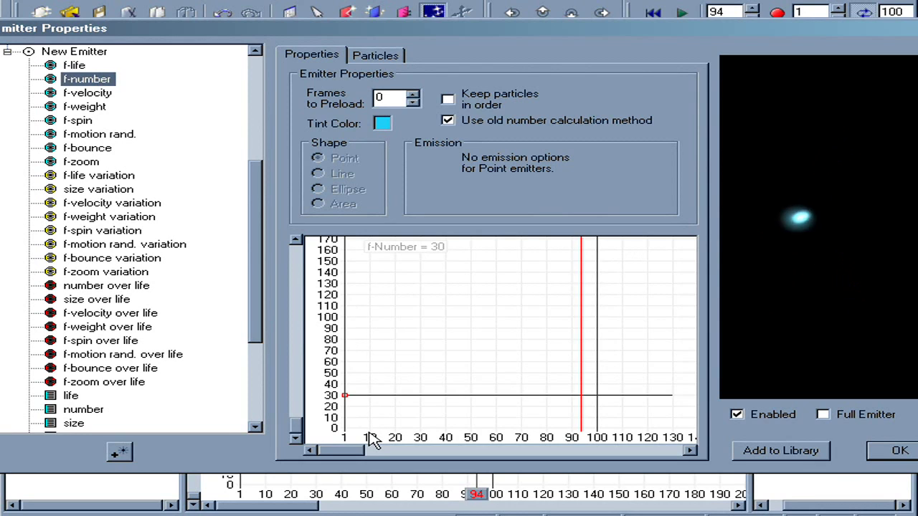
pyautogui.click(328, 441)
pyautogui.doubleClick(320, 441)
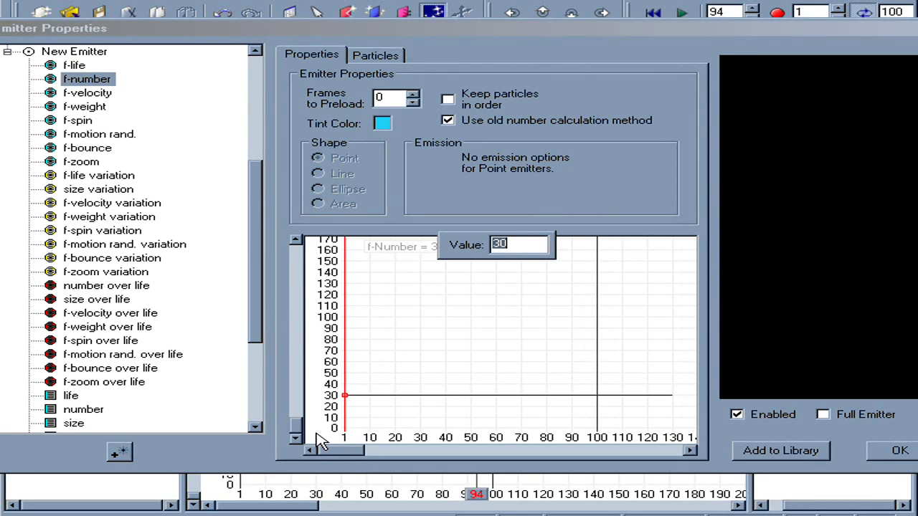
pyautogui.write('1000')
pyautogui.press('Return')
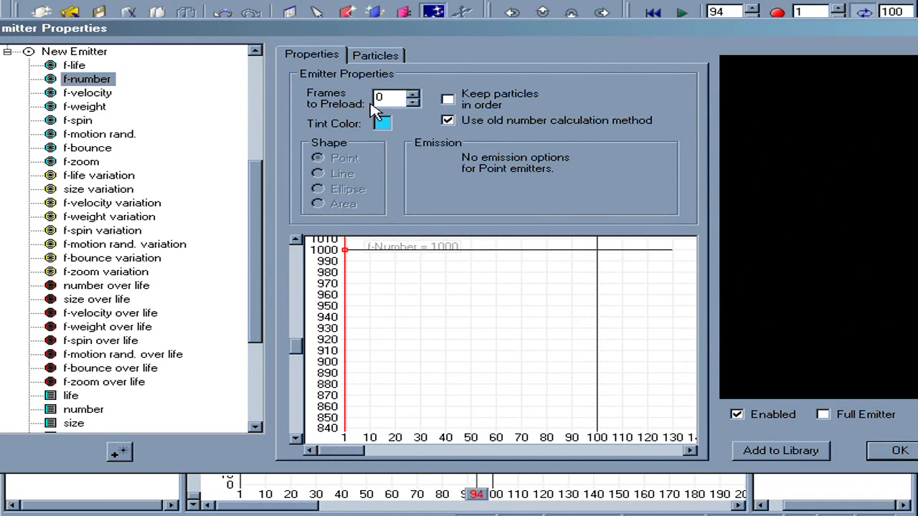
# Raise New Emitter's f-velocity to 100 at frame 1
pyautogui.click(88, 93)
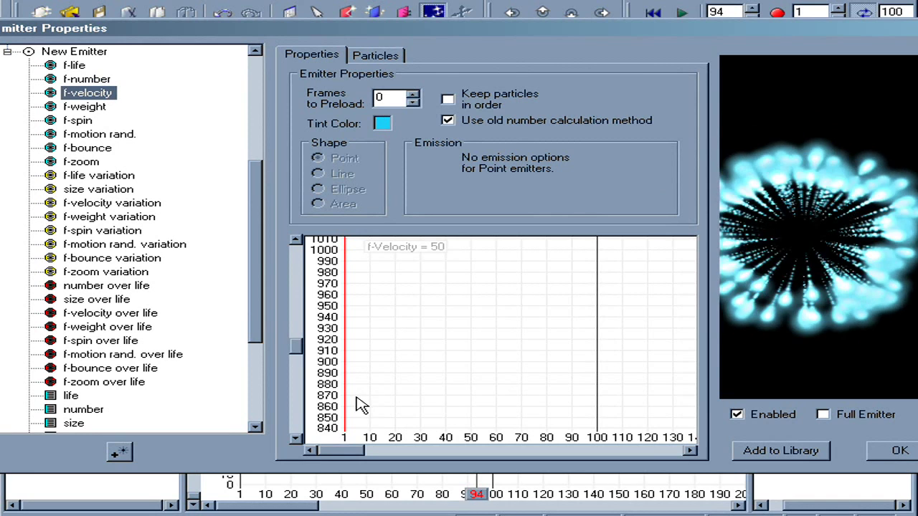
pyautogui.moveTo(296, 345); pyautogui.dragTo(311, 450)
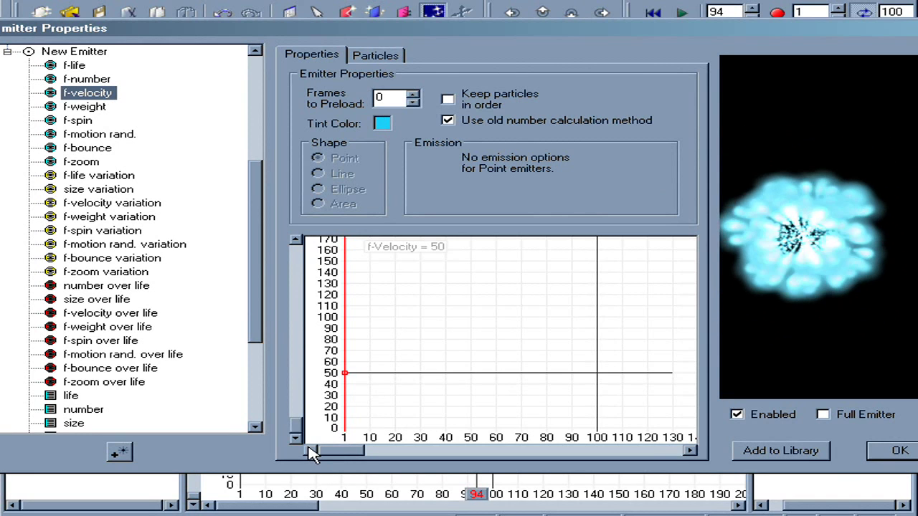
pyautogui.moveTo(344, 373); pyautogui.dragTo(324, 316)
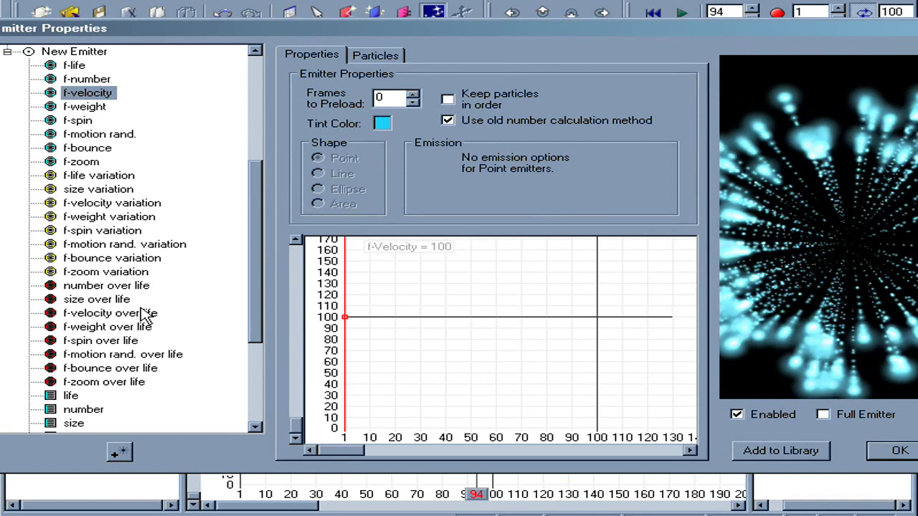
# Shape New Emitter's f-velocity over life as 200% until about 0.1, 100% from 0.4 to 0.7, and 0% at 1.0
pyautogui.click(118, 314)
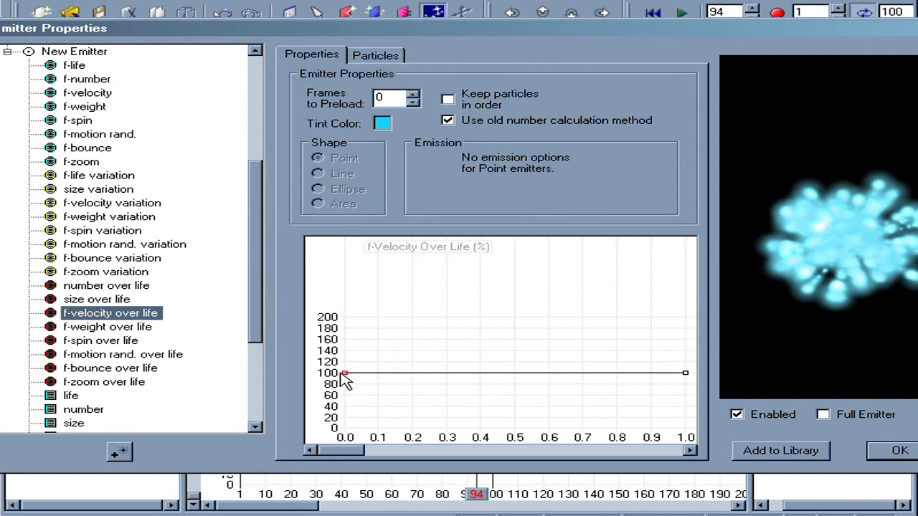
pyautogui.moveTo(347, 374); pyautogui.dragTo(376, 306)
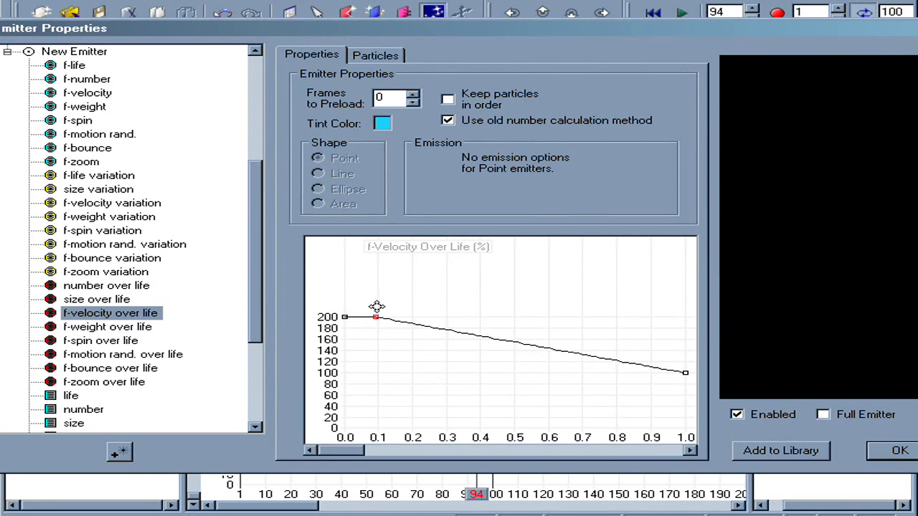
pyautogui.moveTo(459, 357); pyautogui.dragTo(481, 371)
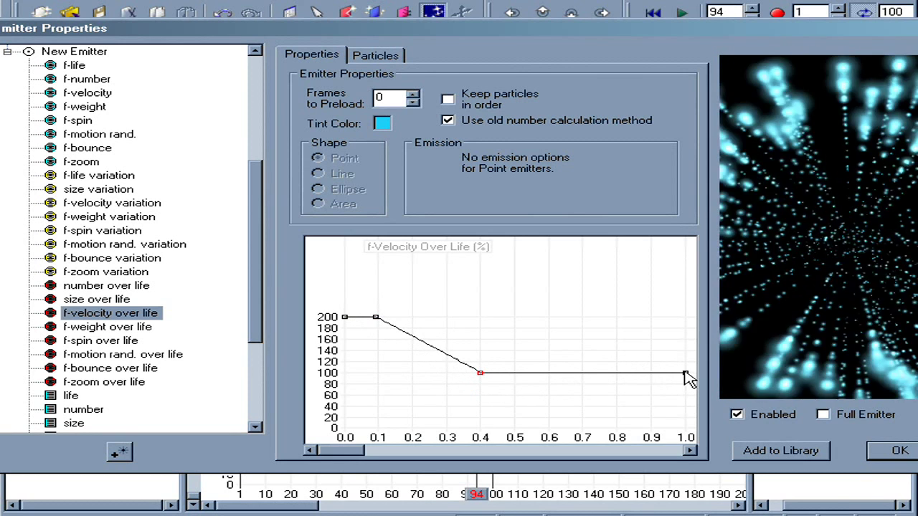
pyautogui.click(582, 373)
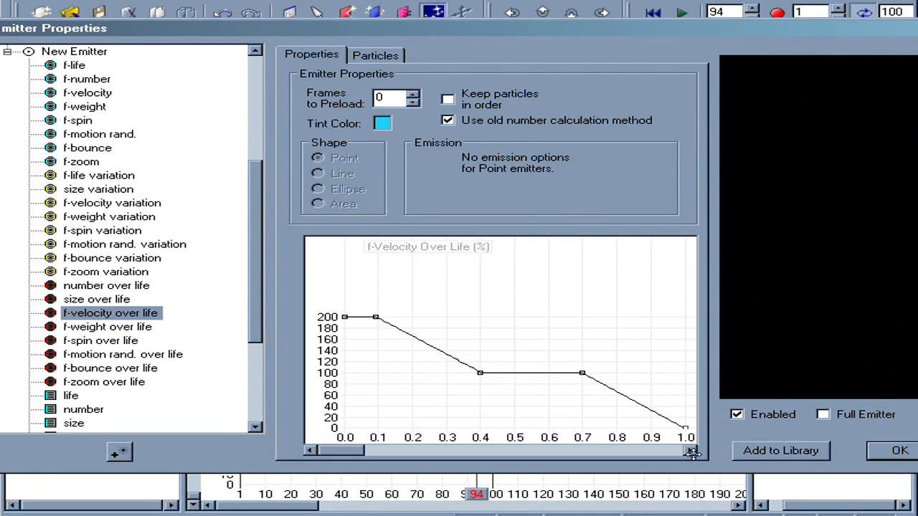
# Turn the f-velocity over life keys at about 0.7, 0.4 and 0.1 into smooth curve points
pyautogui.click(582, 373)
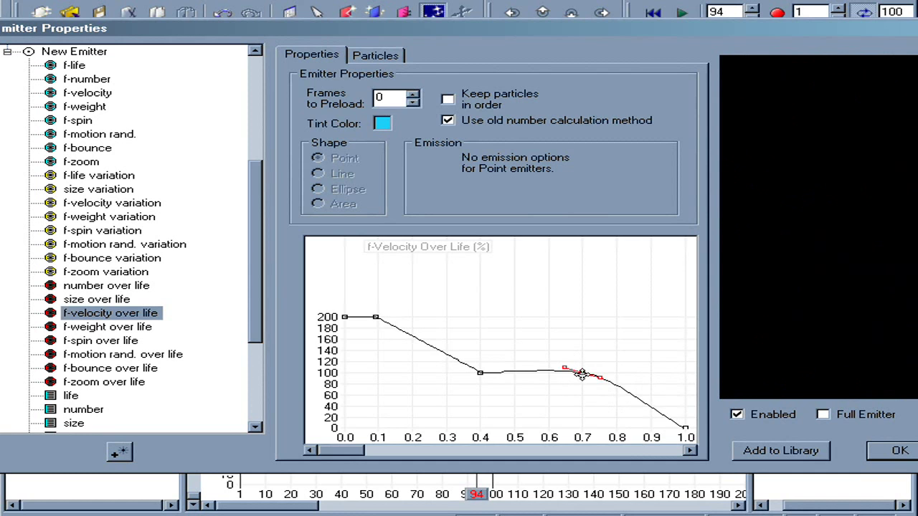
pyautogui.click(480, 373)
pyautogui.click(376, 316)
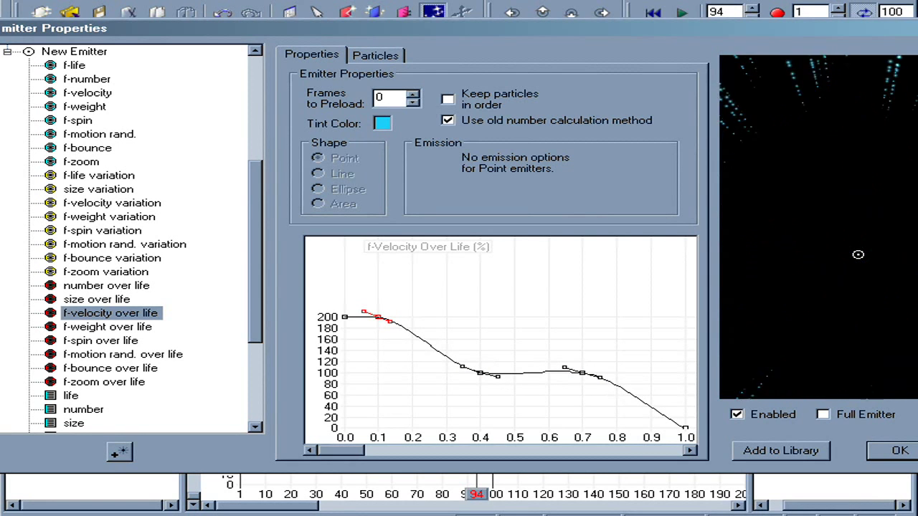
# Set New Emitter's f-weight to 400 at frame 1
pyautogui.click(94, 108)
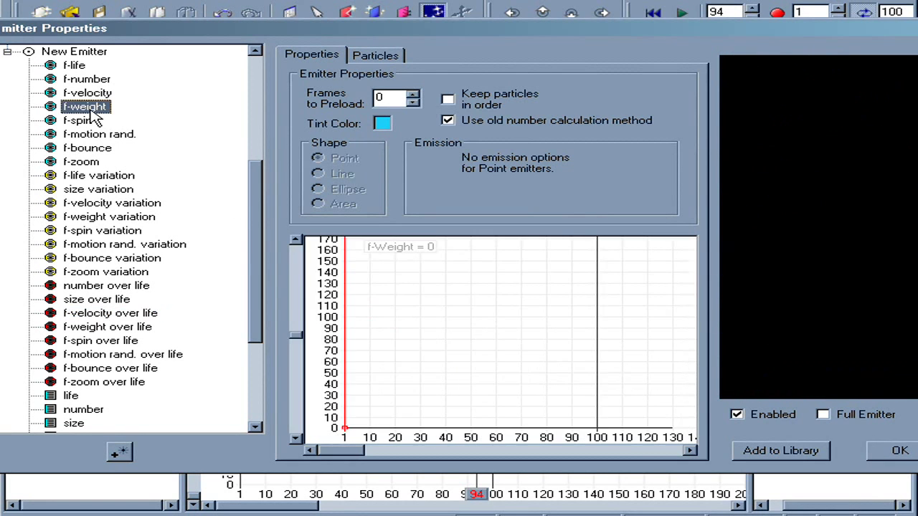
pyautogui.doubleClick(367, 435)
pyautogui.write('4000')
pyautogui.press('Return')
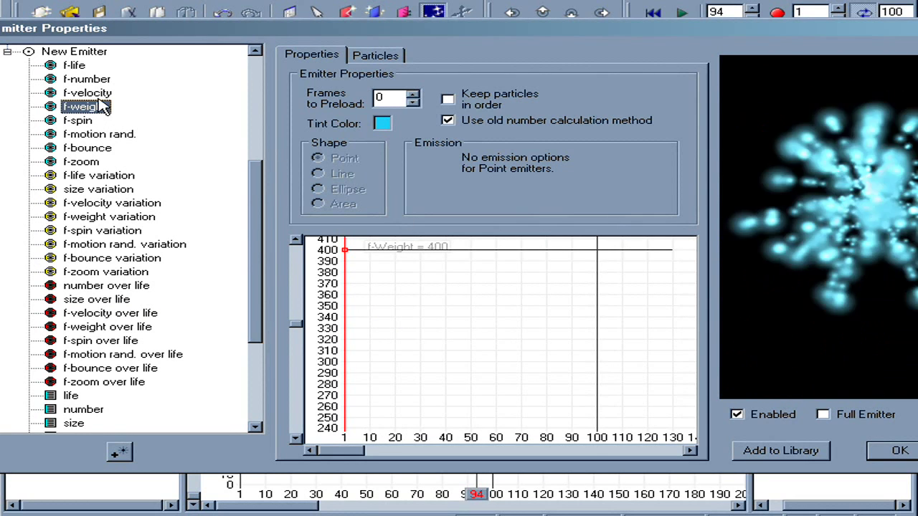
# Keep New Emitter's f-weight over life at 0% until about 0.3, raise it to 100% at about 0.6, and smooth both middle keys
pyautogui.click(106, 328)
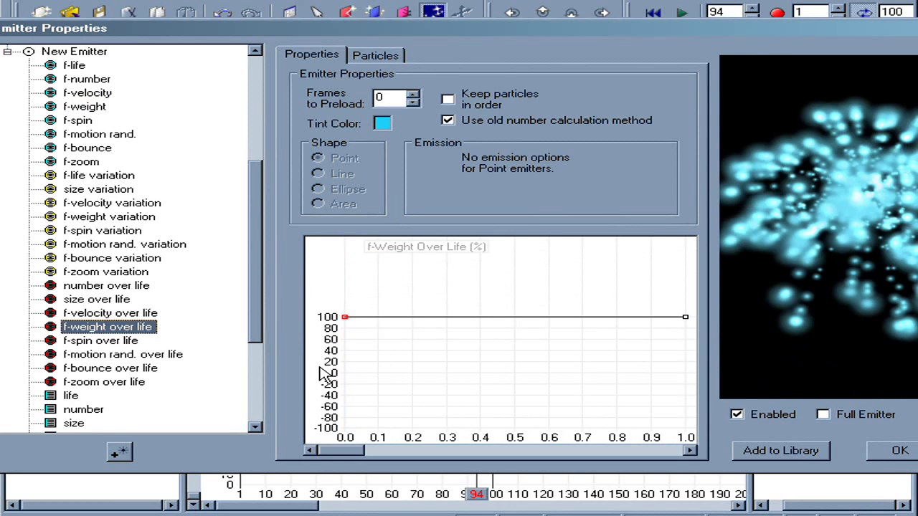
pyautogui.moveTo(344, 317); pyautogui.dragTo(318, 371)
pyautogui.moveTo(399, 365); pyautogui.dragTo(447, 373)
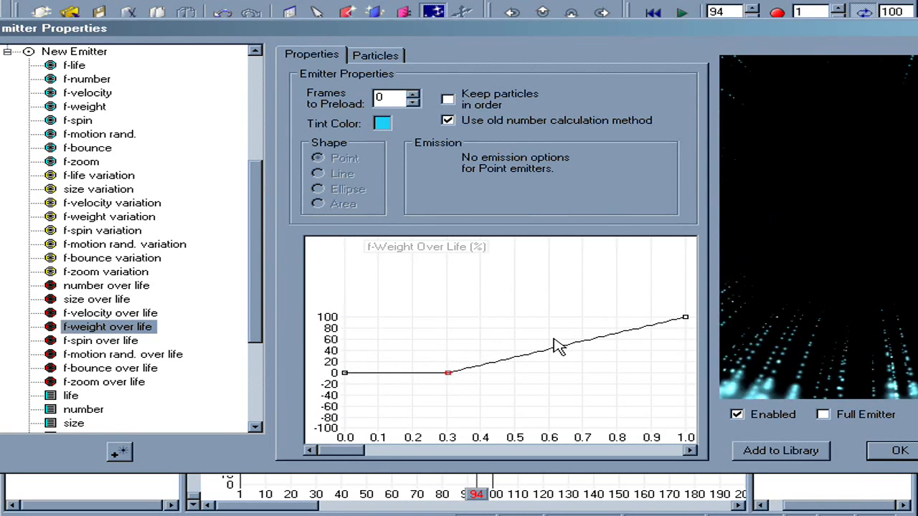
pyautogui.moveTo(559, 352); pyautogui.dragTo(546, 294)
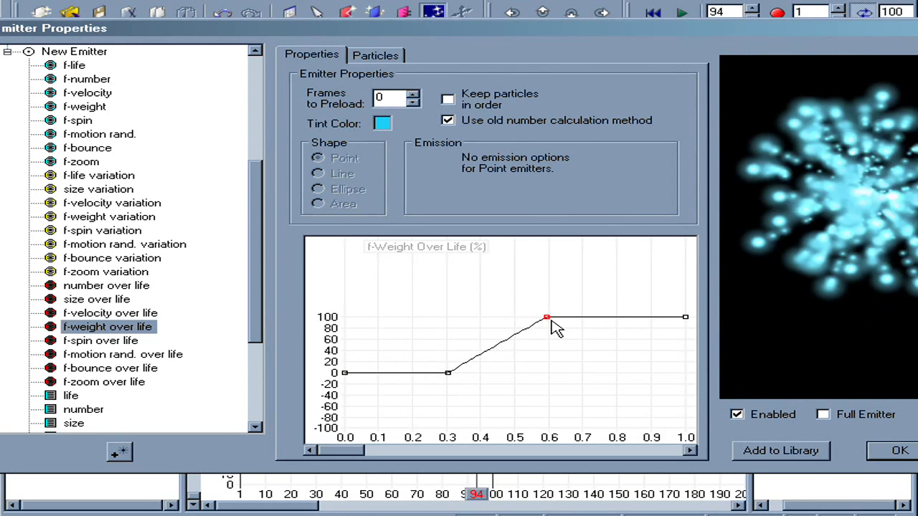
pyautogui.doubleClick(546, 318)
pyautogui.doubleClick(448, 373)
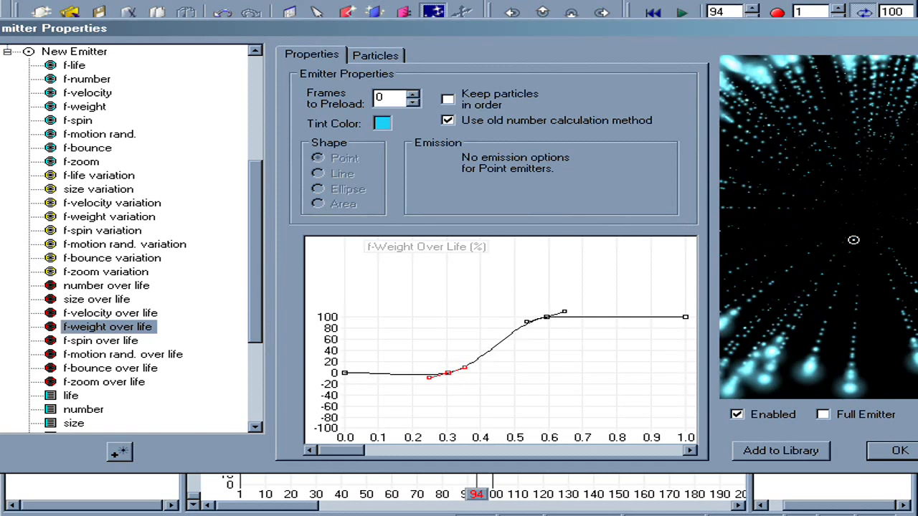
# Set the super emitter's zoom to 50% at frame 1
pyautogui.moveTo(262, 178); pyautogui.dragTo(255, 82)
pyautogui.click(57, 162)
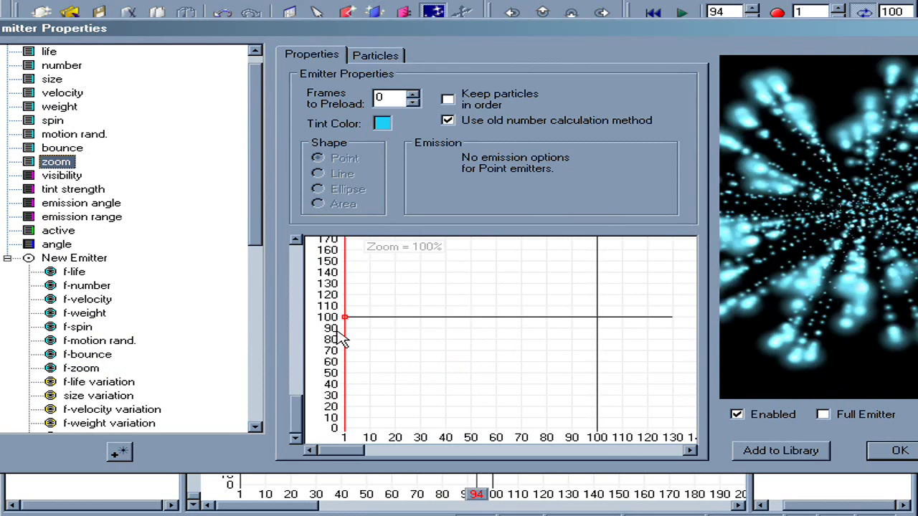
pyautogui.moveTo(344, 317); pyautogui.dragTo(314, 372)
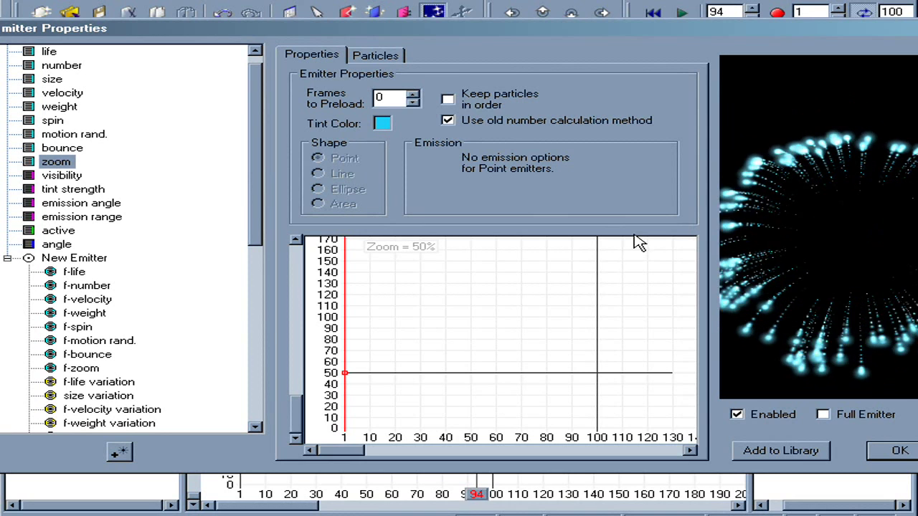
# Make the super emitter's velocity fall from 100% at frame 1 to 0% at about frame 12
pyautogui.click(254, 52)
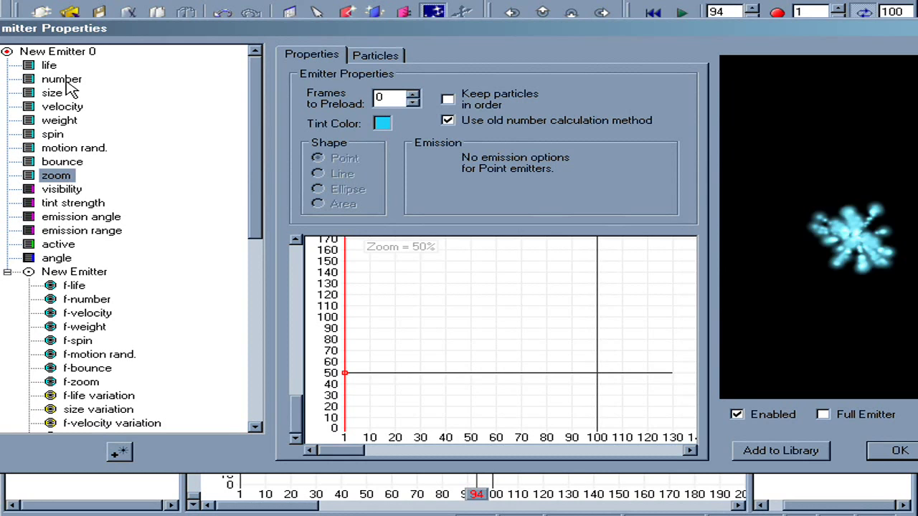
pyautogui.click(72, 106)
pyautogui.moveTo(373, 317); pyautogui.dragTo(374, 439)
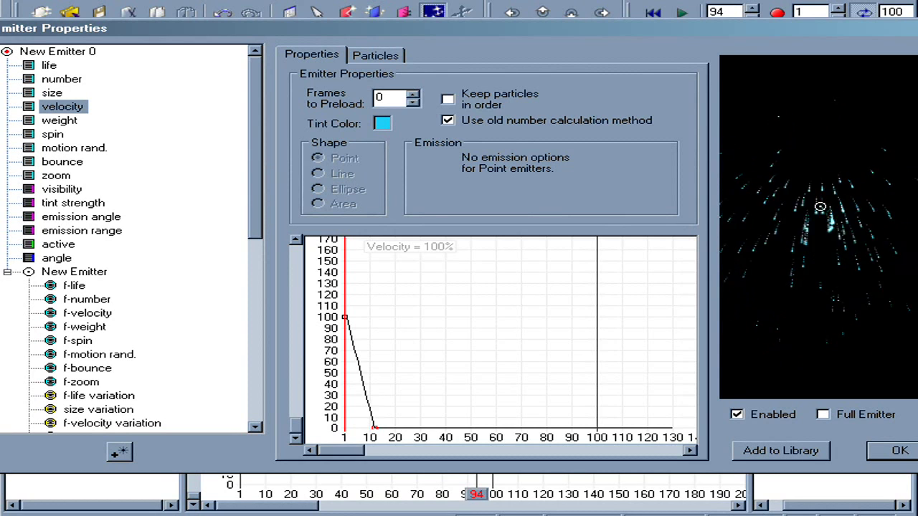
# Accept the emitter properties and play the animation from the first frame to check the burst
pyautogui.click(898, 450)
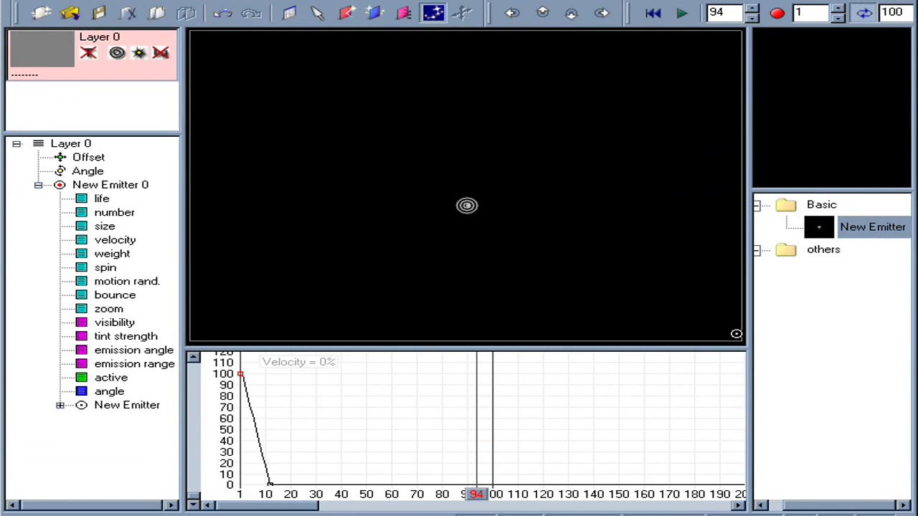
pyautogui.click(654, 13)
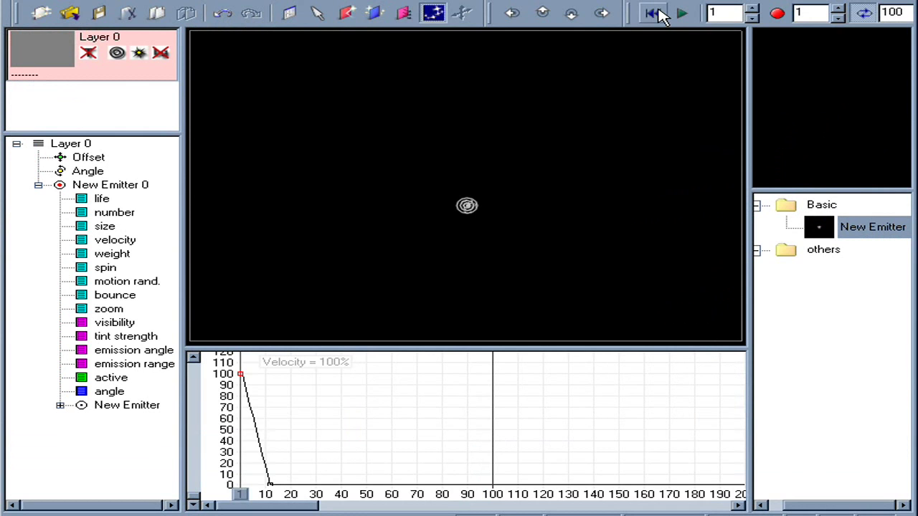
pyautogui.press('space')
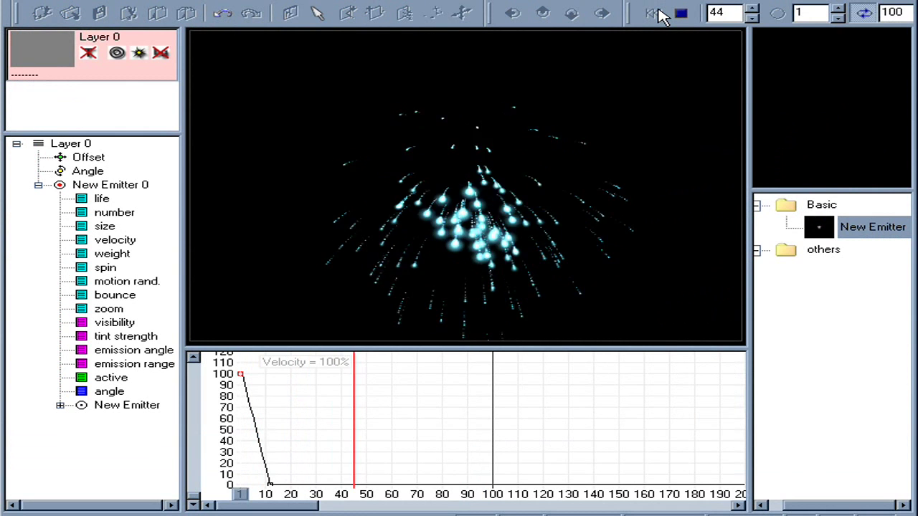
pyautogui.press('space')
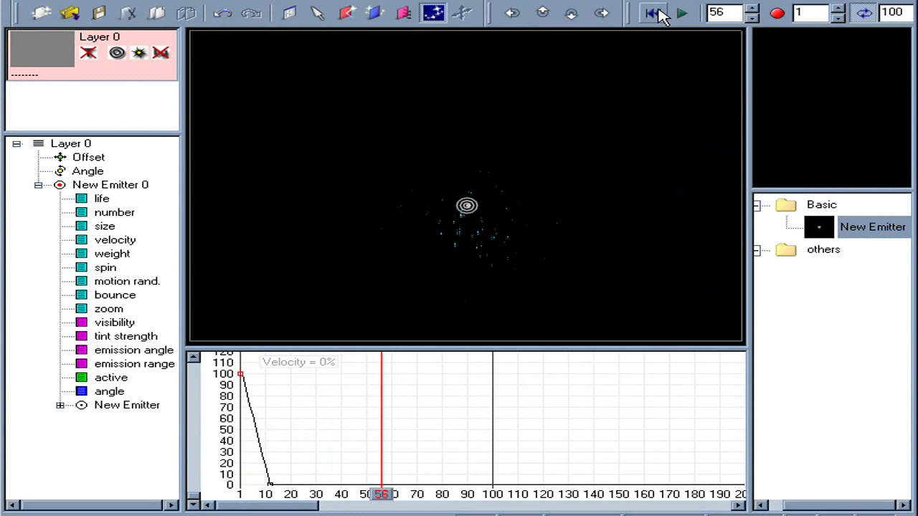
# Reopen New Emitter 0's properties and set f-motion rand. of its nested New Emitter to about 532
pyautogui.click(147, 189)
pyautogui.rightClick(151, 190)
pyautogui.click(172, 192)
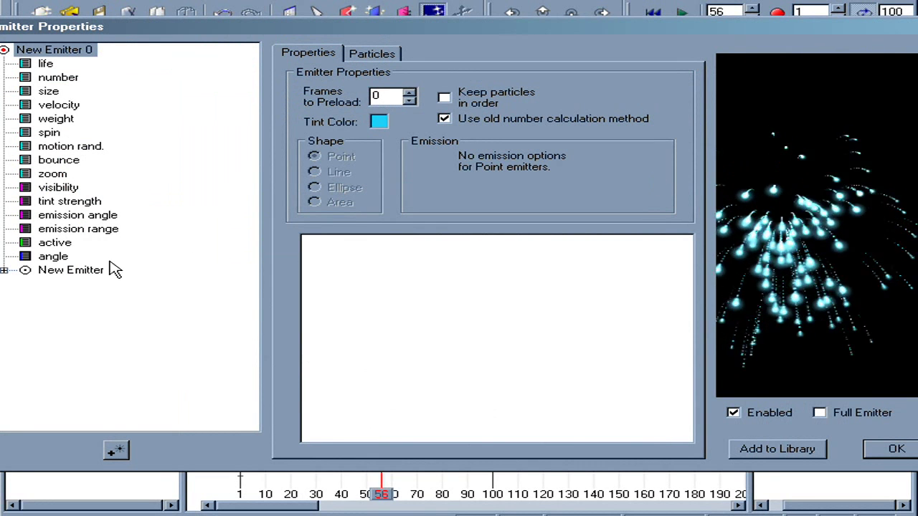
pyautogui.doubleClick(43, 271)
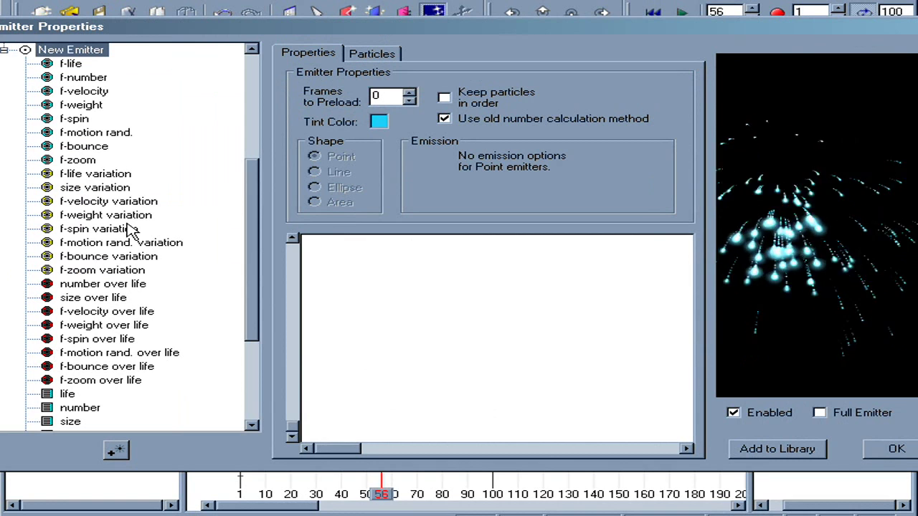
pyautogui.click(108, 134)
pyautogui.moveTo(331, 432); pyautogui.dragTo(225, 242)
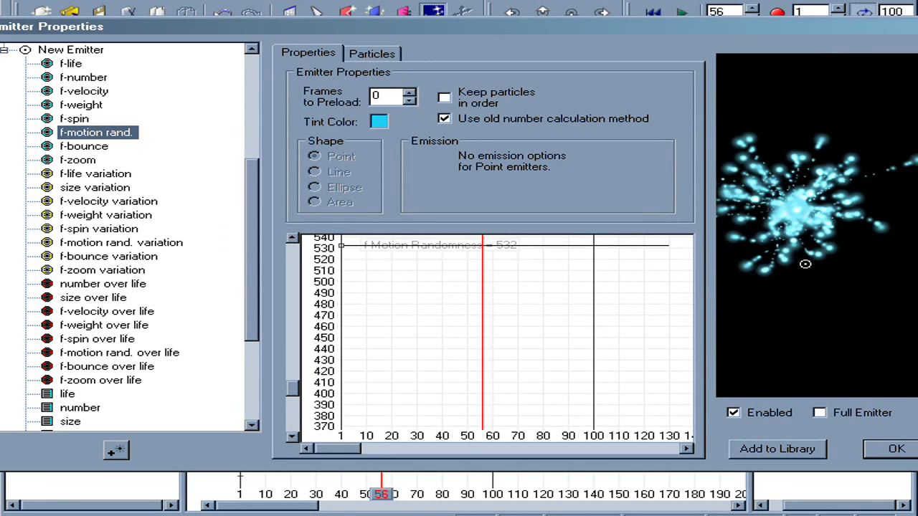
# Reshape New Emitter's f-motion rand. over life curve by adding and repositioning keys in the second half of its life
pyautogui.click(140, 353)
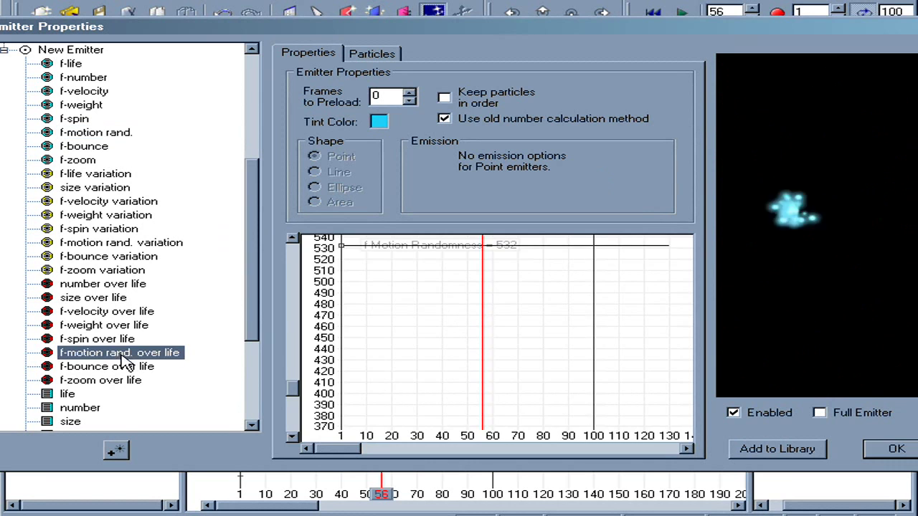
pyautogui.moveTo(487, 405); pyautogui.dragTo(613, 470)
pyautogui.moveTo(582, 423); pyautogui.dragTo(583, 370)
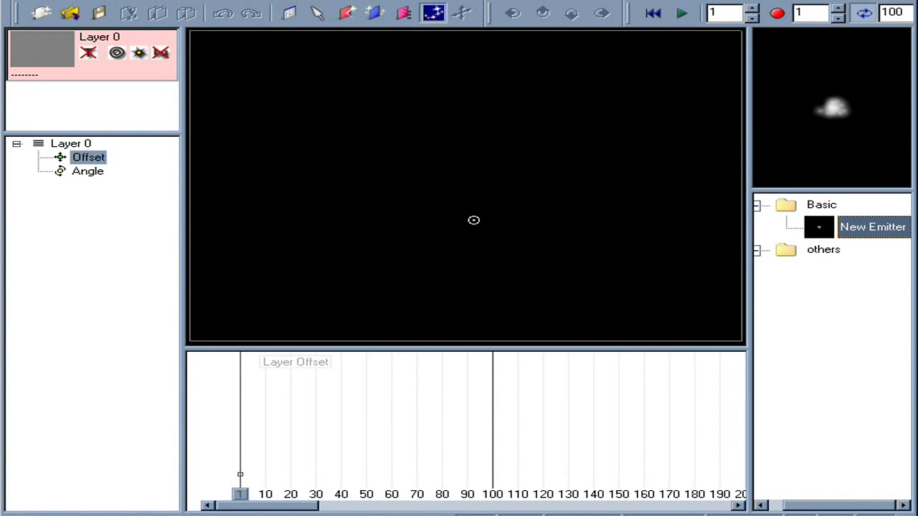
# Place a New Emitter near the middle of the stage and rename its particle type to trails in the emitter properties
pyautogui.click(466, 206)
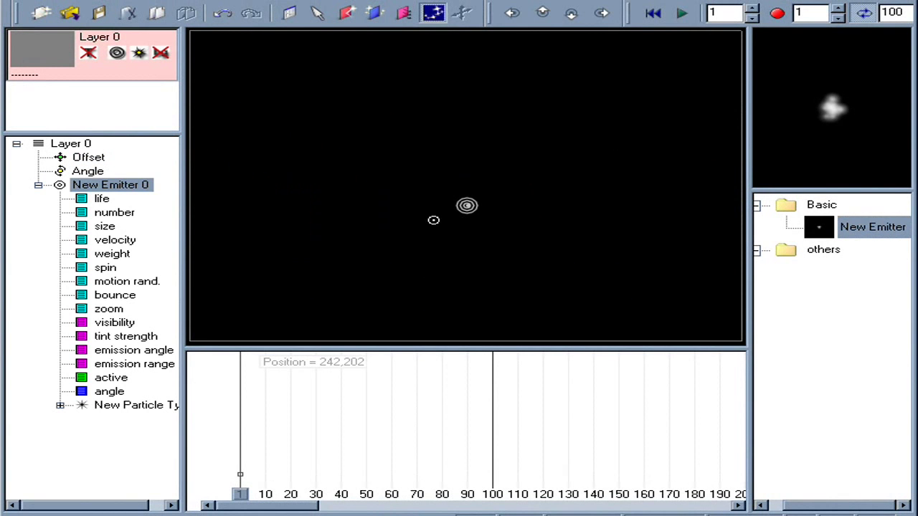
pyautogui.rightClick(144, 193)
pyautogui.click(152, 191)
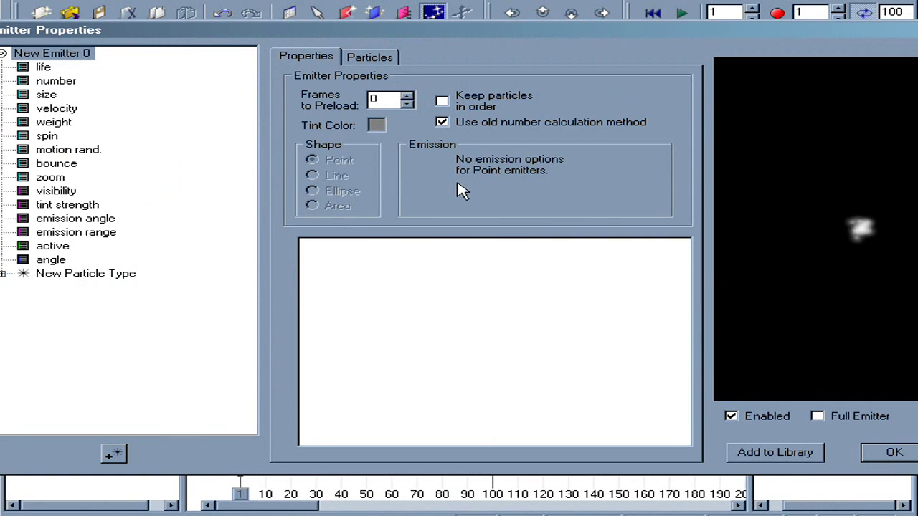
pyautogui.click(104, 277)
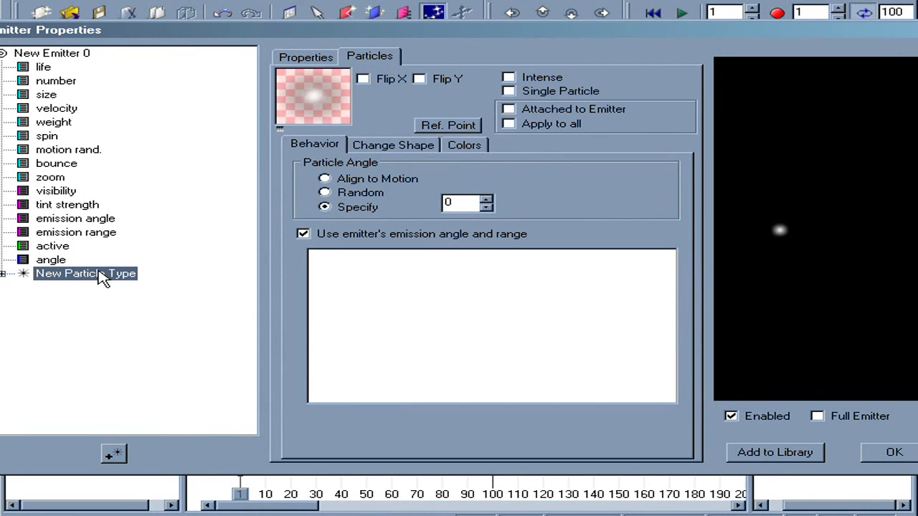
pyautogui.click(107, 278)
pyautogui.write('trail')
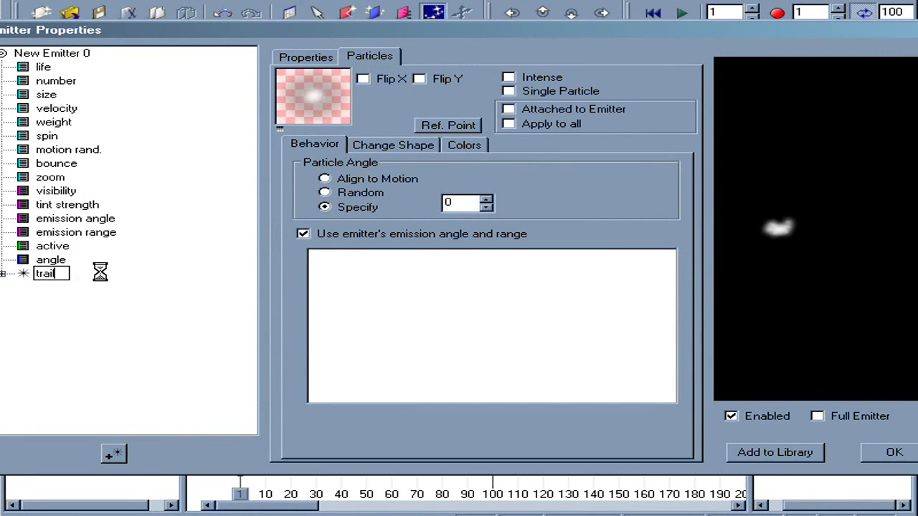
pyautogui.write('s')
pyautogui.press('Return')
# Set the life of the trails particle type to 6
pyautogui.click(3, 274)
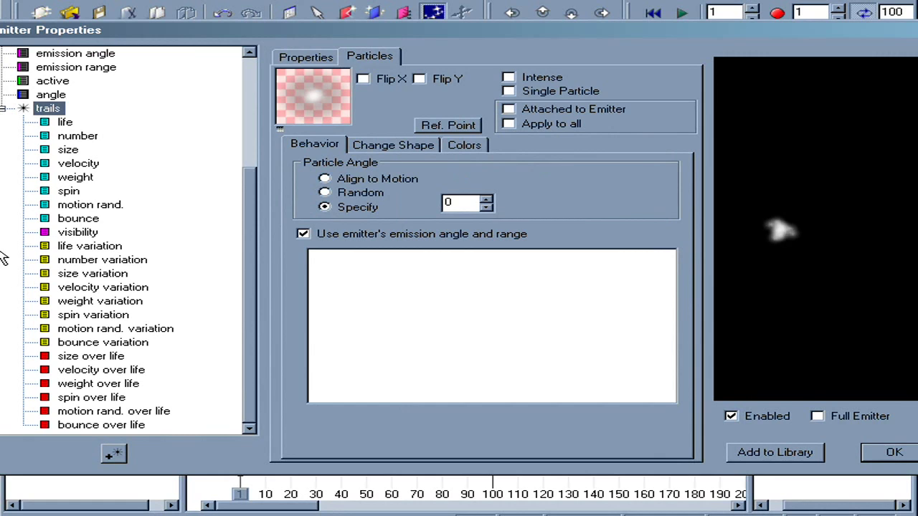
pyautogui.click(65, 123)
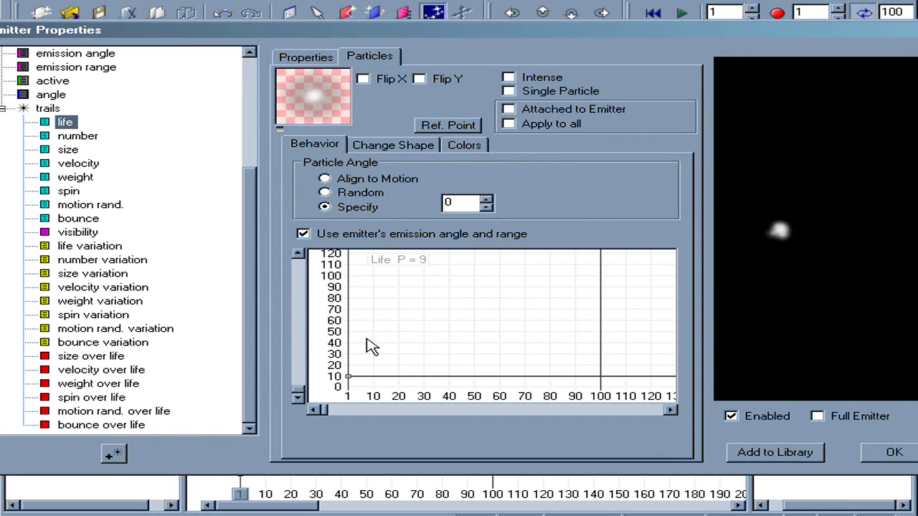
pyautogui.moveTo(348, 373); pyautogui.dragTo(342, 380)
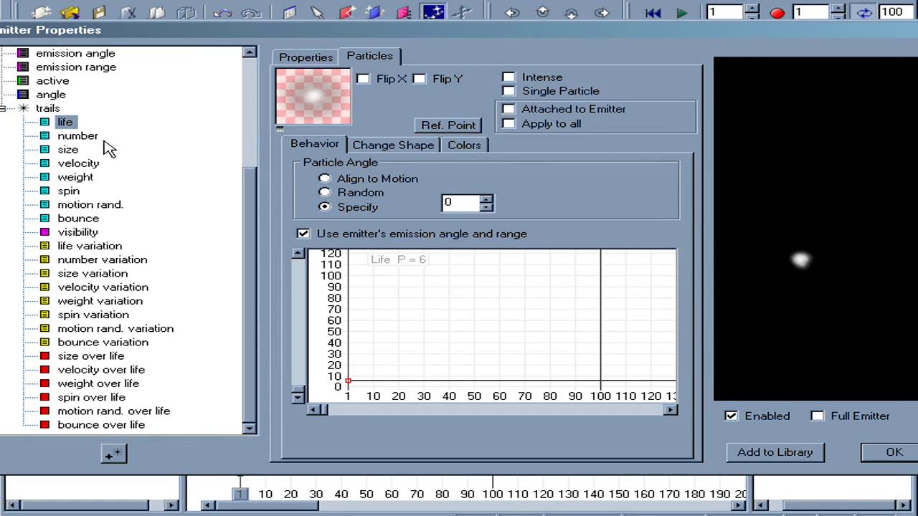
# Set the trails particle type's number to 50 and its velocity to 0
pyautogui.click(81, 136)
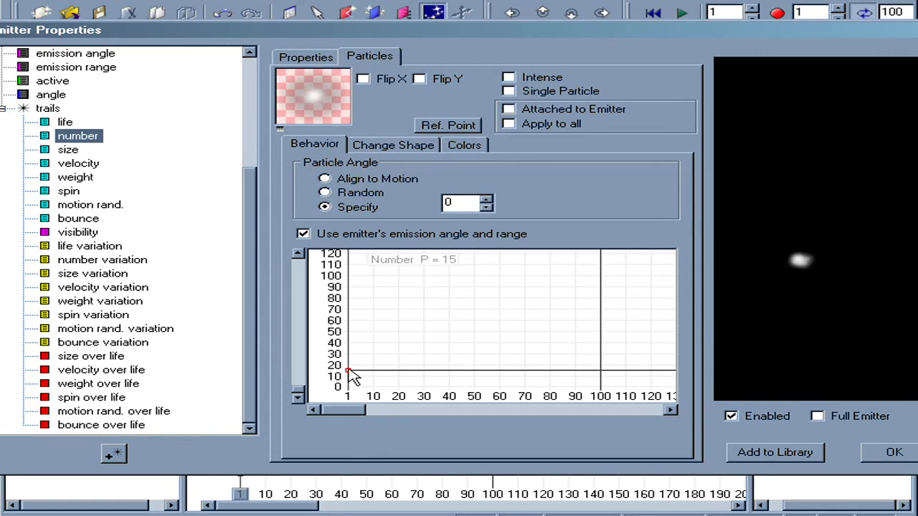
pyautogui.moveTo(348, 371); pyautogui.dragTo(347, 331)
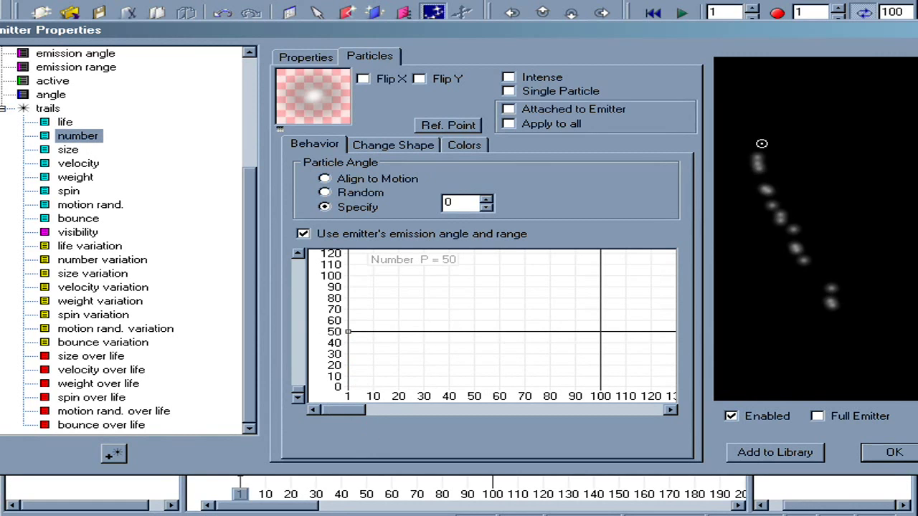
pyautogui.click(86, 168)
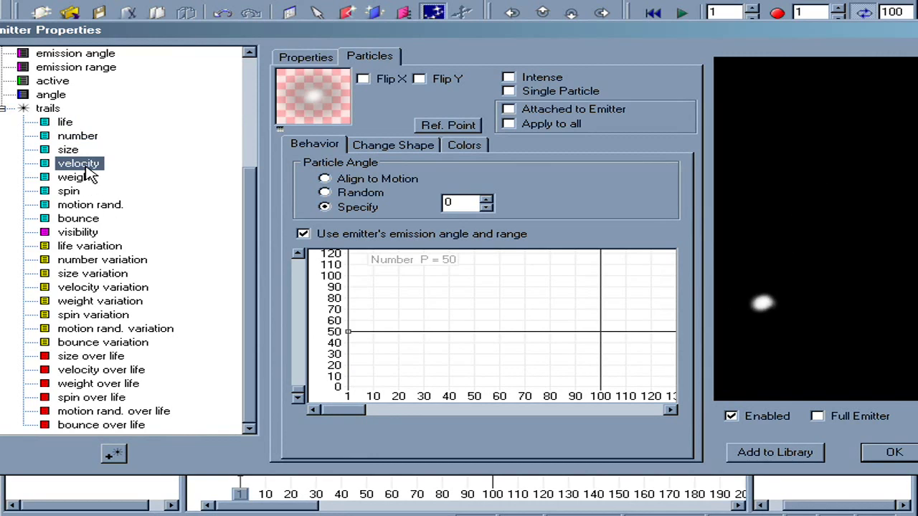
pyautogui.moveTo(349, 374); pyautogui.dragTo(348, 387)
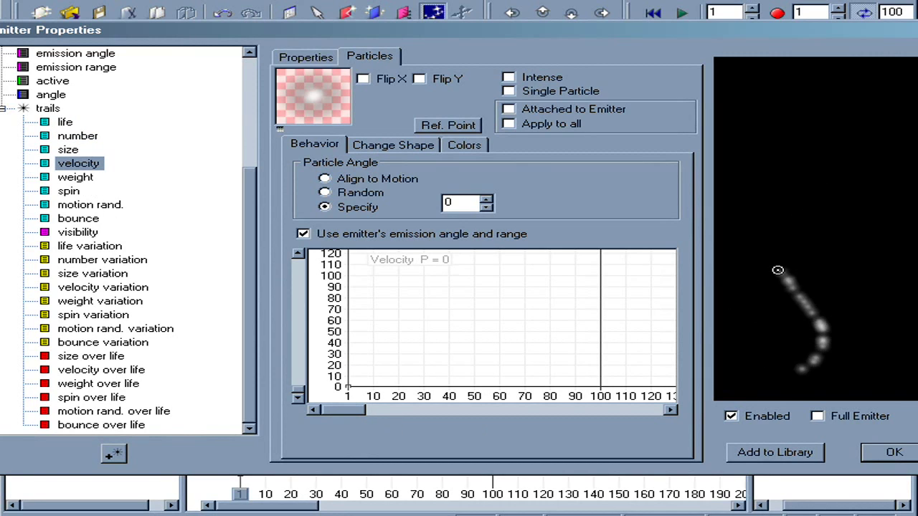
# Give trails a full transparency gradient with a white key at about three quarters of its life, fading to black at the end
pyautogui.click(463, 146)
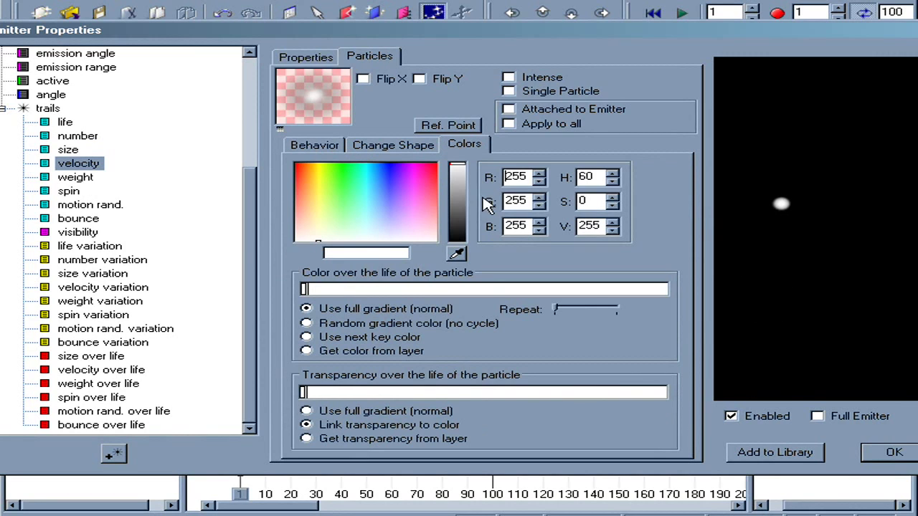
pyautogui.click(343, 416)
pyautogui.click(664, 390)
pyautogui.click(570, 392)
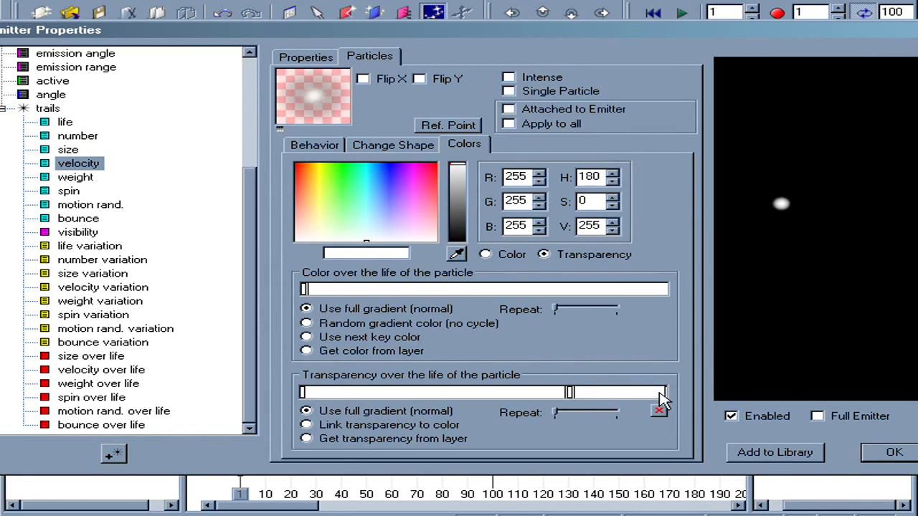
pyautogui.click(451, 231)
pyautogui.moveTo(774, 364); pyautogui.dragTo(770, 221)
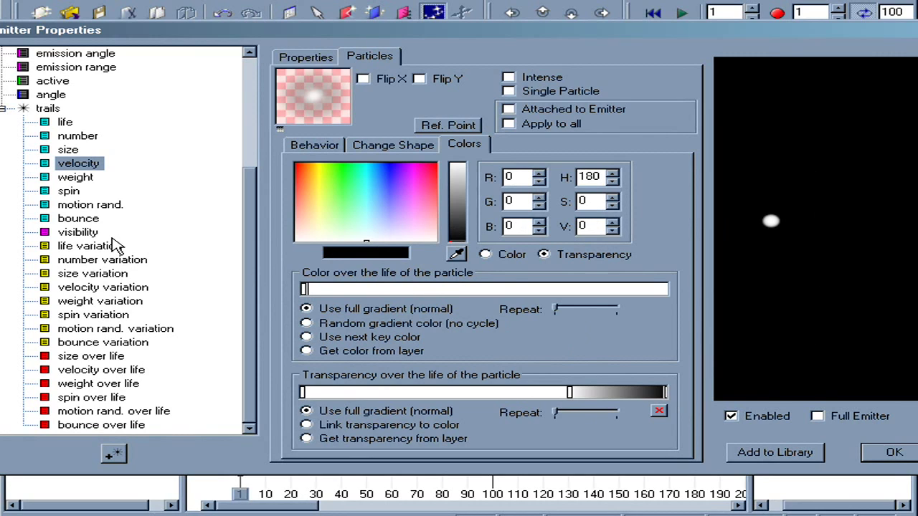
# Shape trails' size over life to hold 100% until 0.1, drop to about 40% at 0.2 and reach 0% at 1.0
pyautogui.click(83, 357)
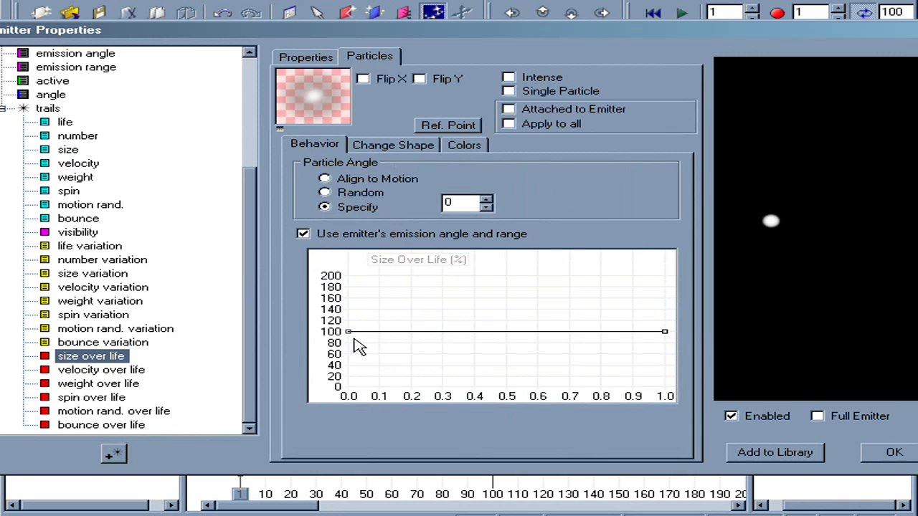
pyautogui.click(380, 332)
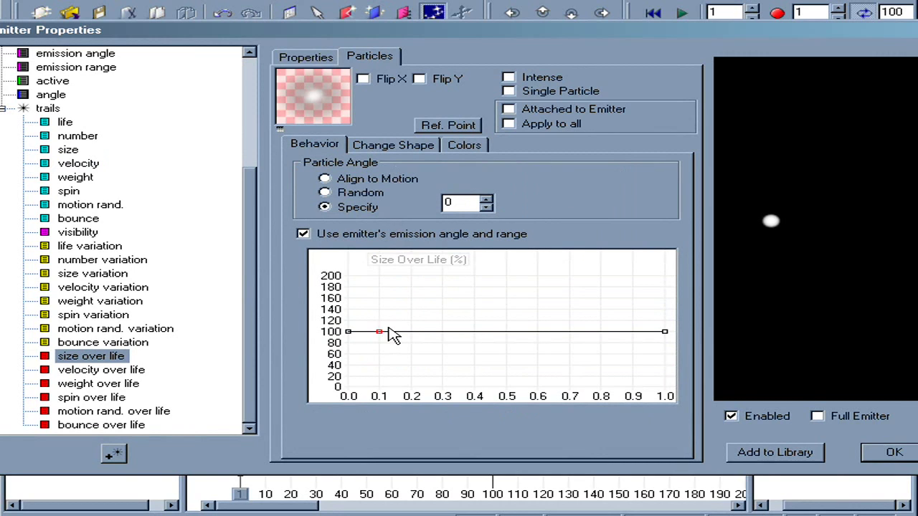
pyautogui.moveTo(411, 332); pyautogui.dragTo(410, 364)
pyautogui.moveTo(667, 332); pyautogui.dragTo(665, 387)
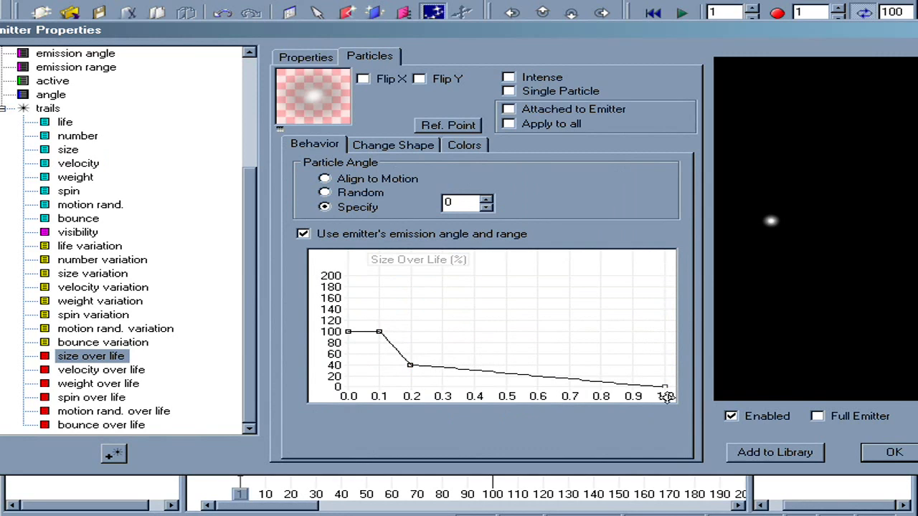
pyautogui.moveTo(781, 141)
pyautogui.mouseDown()
pyautogui.moveTo(803, 176)
pyautogui.moveTo(747, 284)
pyautogui.moveTo(788, 255)
pyautogui.moveTo(755, 281)
pyautogui.mouseUp()
# Make the trails particles intense and set the emitter's overall visibility to 100%
pyautogui.click(524, 79)
pyautogui.moveTo(759, 306)
pyautogui.mouseDown()
pyautogui.moveTo(757, 254)
pyautogui.moveTo(777, 199)
pyautogui.mouseUp()
pyautogui.scroll(4, 252, 185)
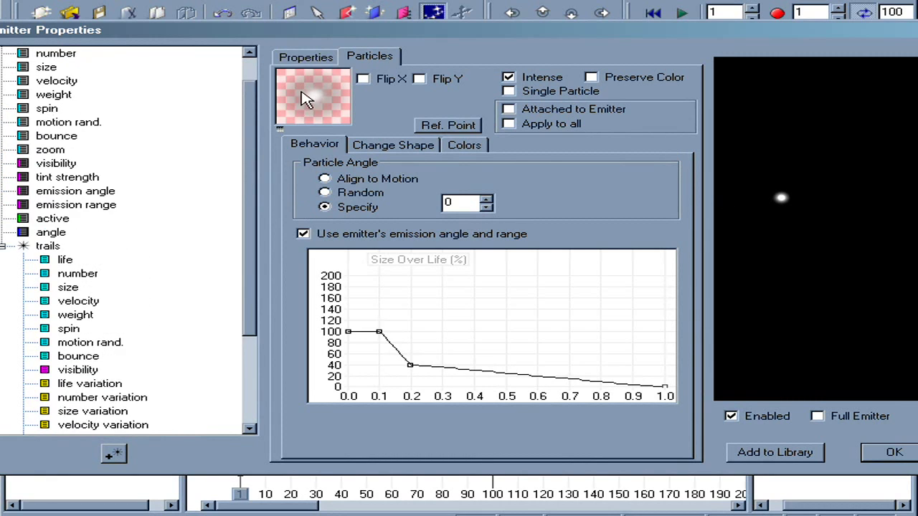
pyautogui.click(57, 191)
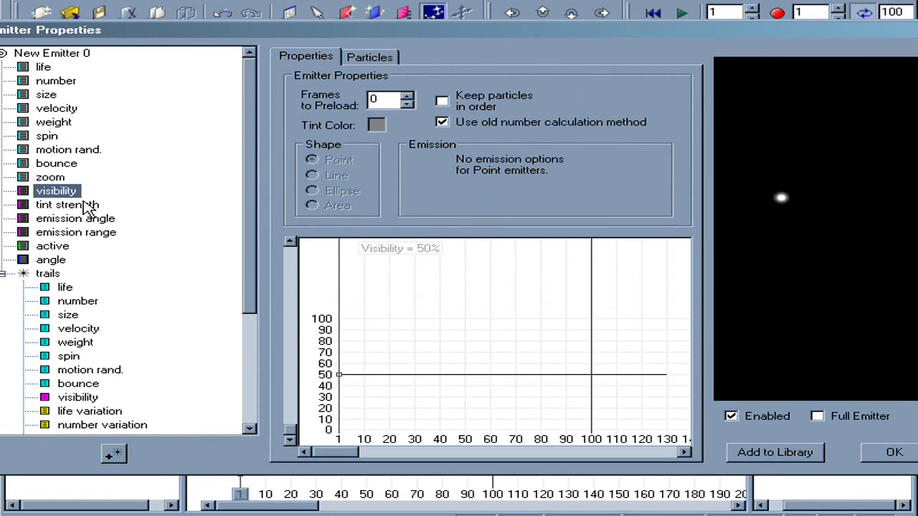
pyautogui.moveTo(346, 380); pyautogui.dragTo(338, 318)
pyautogui.moveTo(760, 283); pyautogui.dragTo(783, 256)
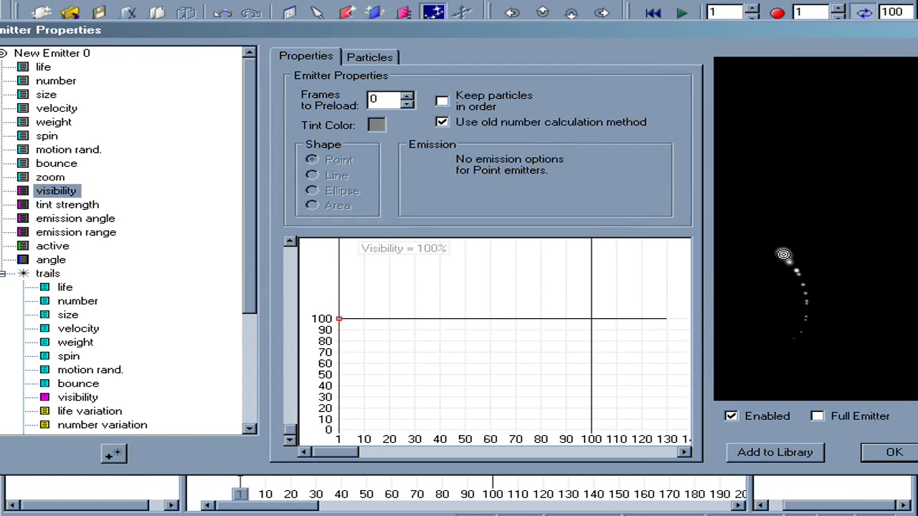
# Choose a bright light blue as the emitter's tint color
pyautogui.click(376, 127)
pyautogui.moveTo(406, 235); pyautogui.dragTo(399, 215)
pyautogui.moveTo(482, 243); pyautogui.dragTo(493, 215)
pyautogui.moveTo(383, 223); pyautogui.dragTo(396, 219)
pyautogui.click(637, 299)
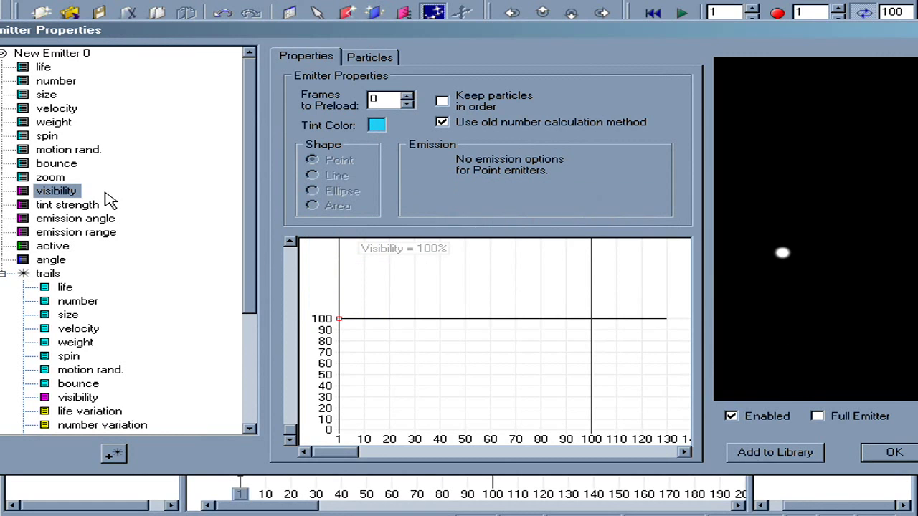
# Set the emitter's tint strength to about 62% and try the tinted particles in the preview
pyautogui.click(78, 206)
pyautogui.moveTo(339, 429); pyautogui.dragTo(333, 360)
pyautogui.moveTo(745, 312); pyautogui.dragTo(805, 251)
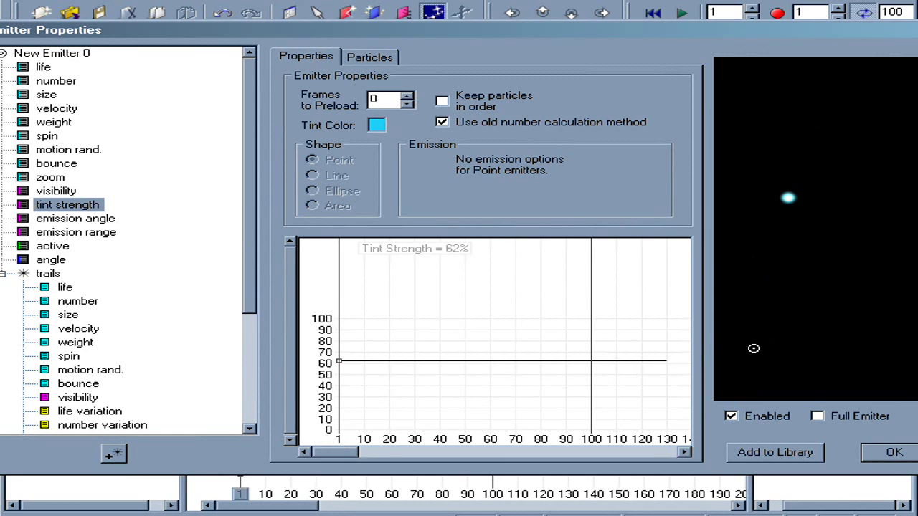
# Add a new particle type to the emitter and name it glow
pyautogui.click(6, 275)
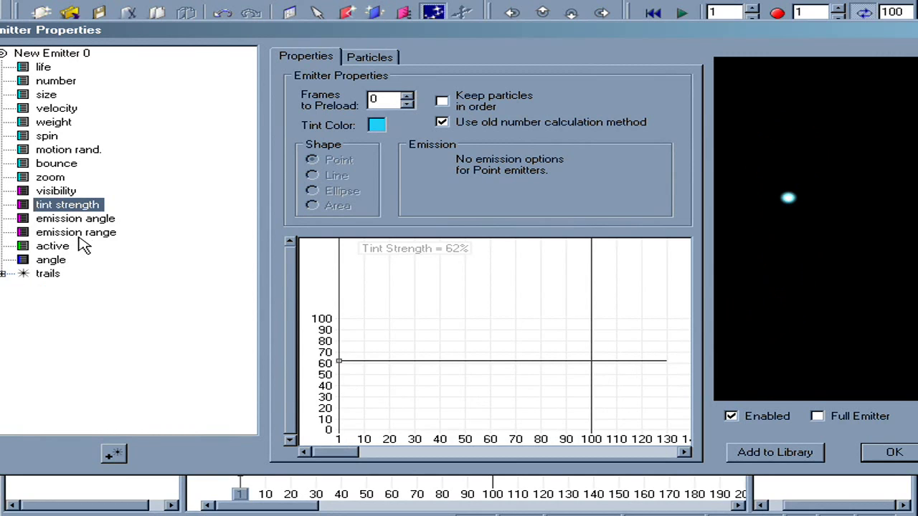
pyautogui.click(115, 454)
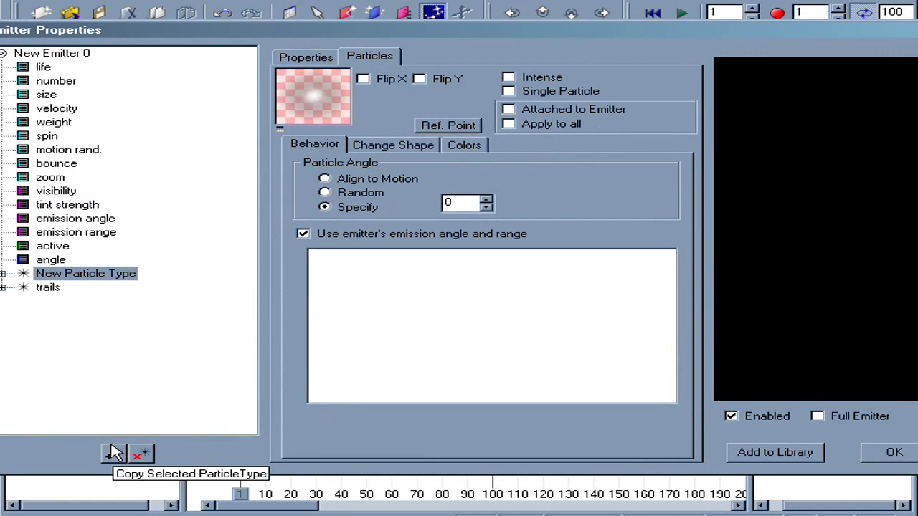
pyautogui.click(112, 273)
pyautogui.click(115, 277)
pyautogui.write('glow')
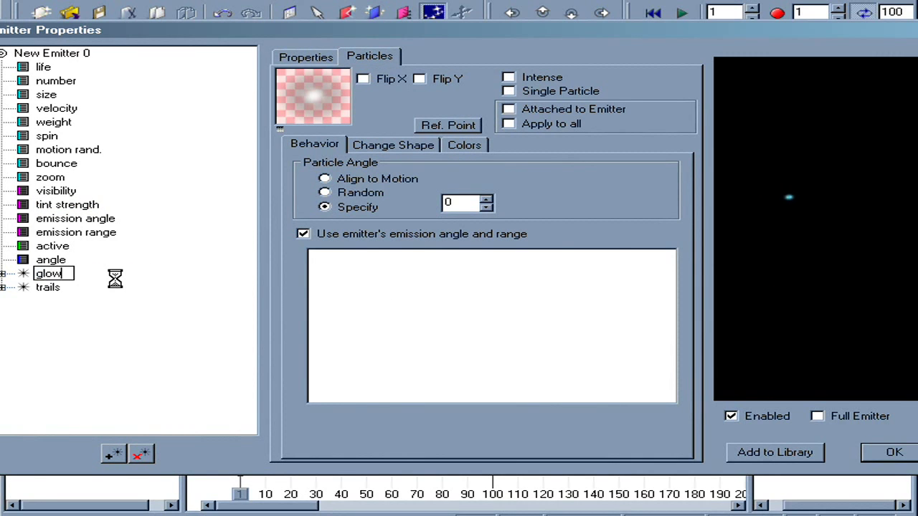
pyautogui.press('Return')
# Make glow a single particle with size 35, check it in the full emitter preview and accept the emitter properties
pyautogui.click(3, 274)
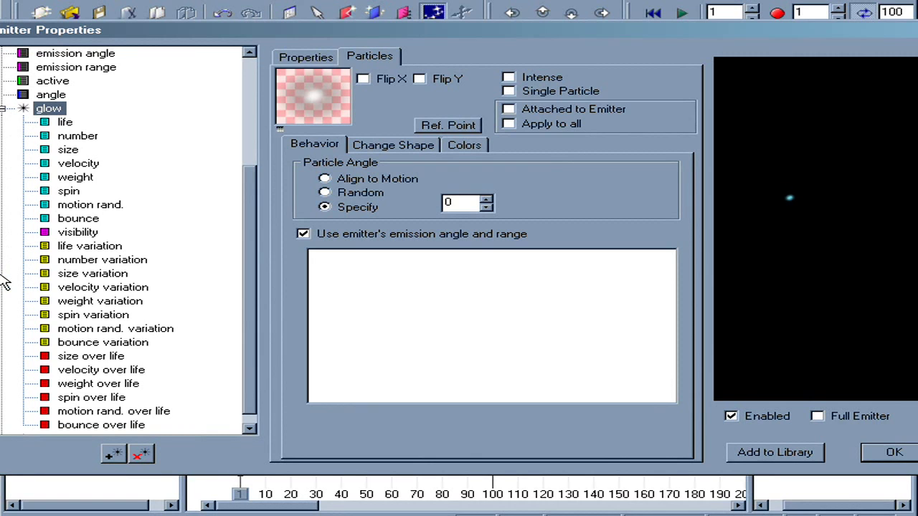
pyautogui.click(551, 97)
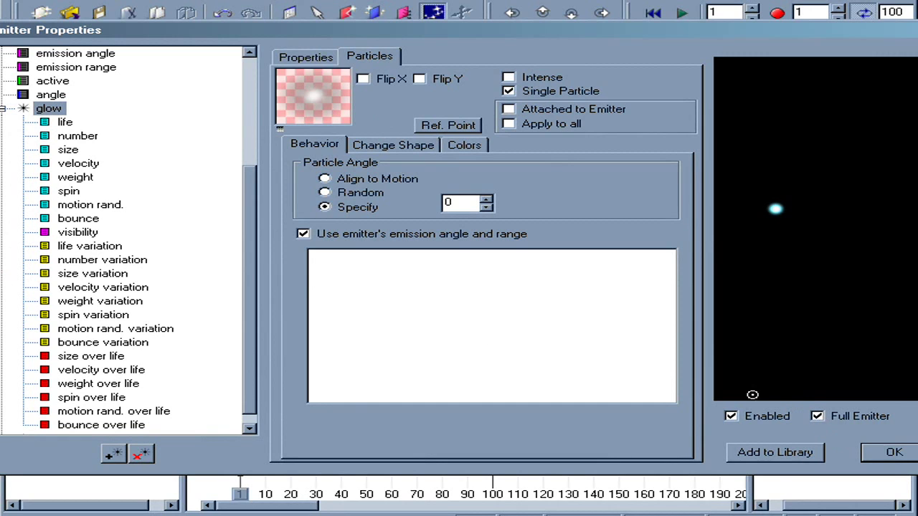
pyautogui.click(68, 150)
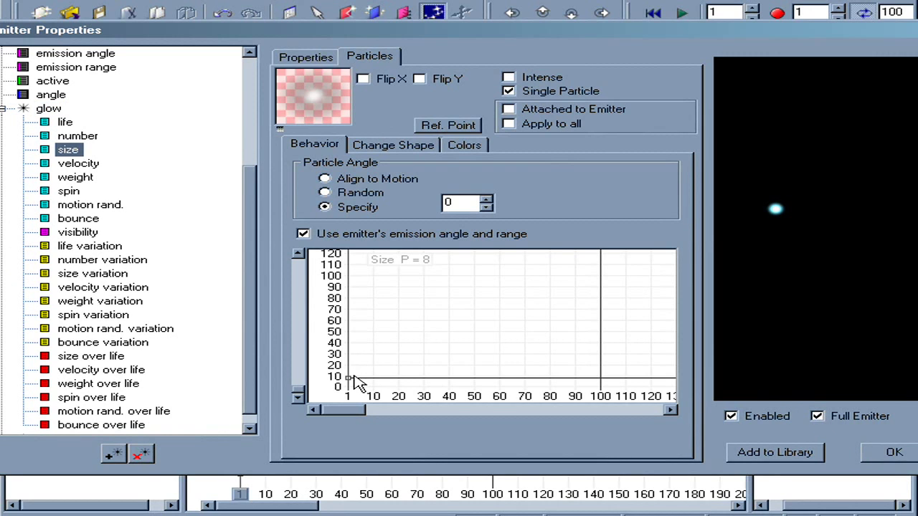
pyautogui.moveTo(351, 378); pyautogui.dragTo(466, 350)
pyautogui.moveTo(782, 226); pyautogui.dragTo(810, 154)
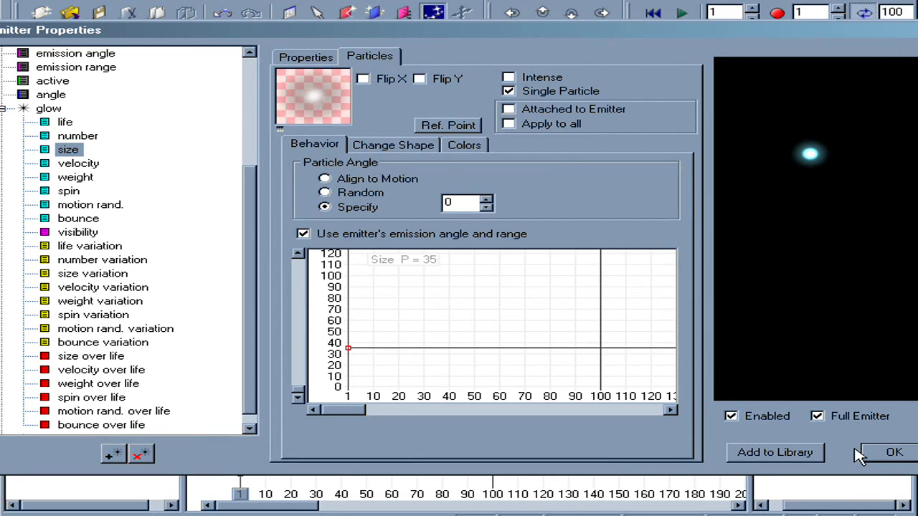
pyautogui.click(887, 453)
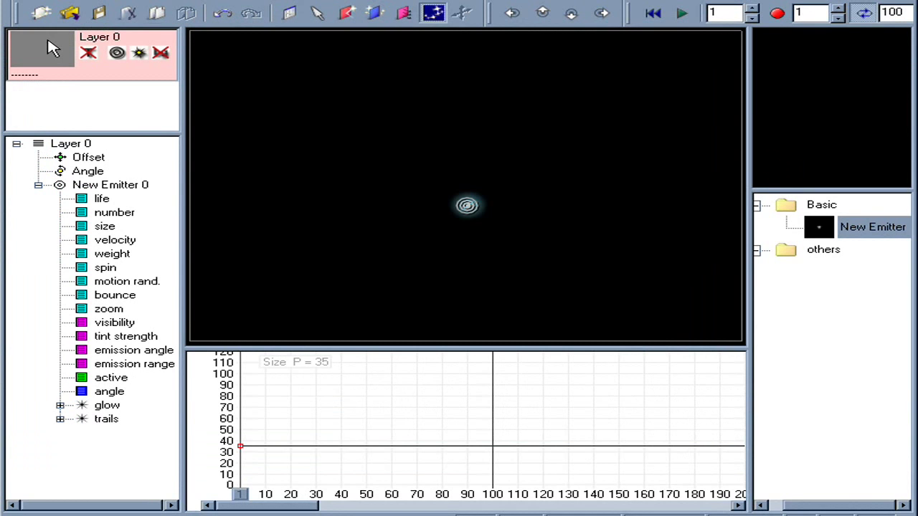
# Convert New Emitter 0 into a super emitter and play the animation to check the burst
pyautogui.rightClick(136, 186)
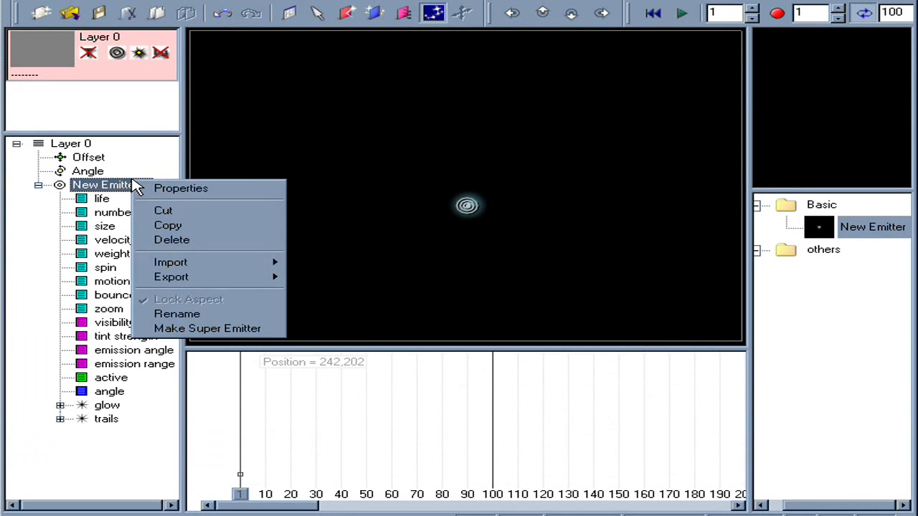
pyautogui.click(236, 328)
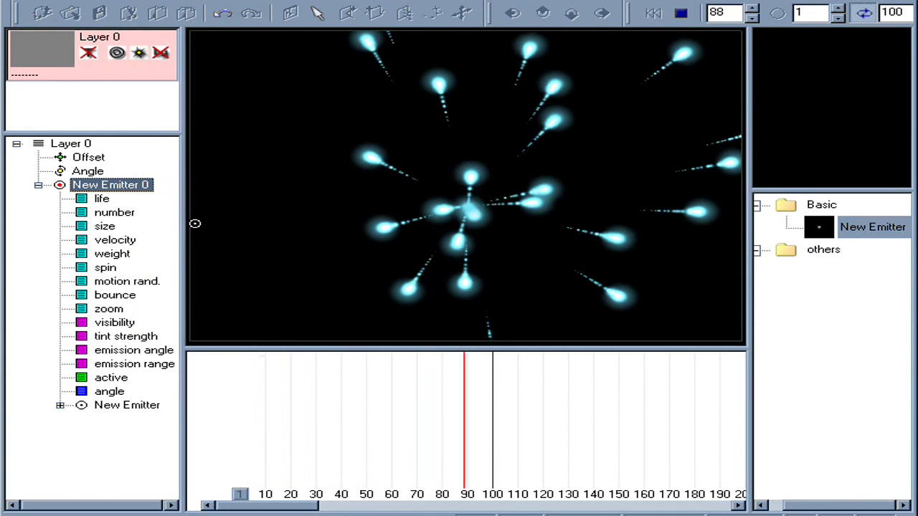
pyautogui.press('space')
# In New Emitter 0's properties, key the super emitter's number to hold 100% until about frame 11 and drop to 0% at frame 12
pyautogui.rightClick(113, 203)
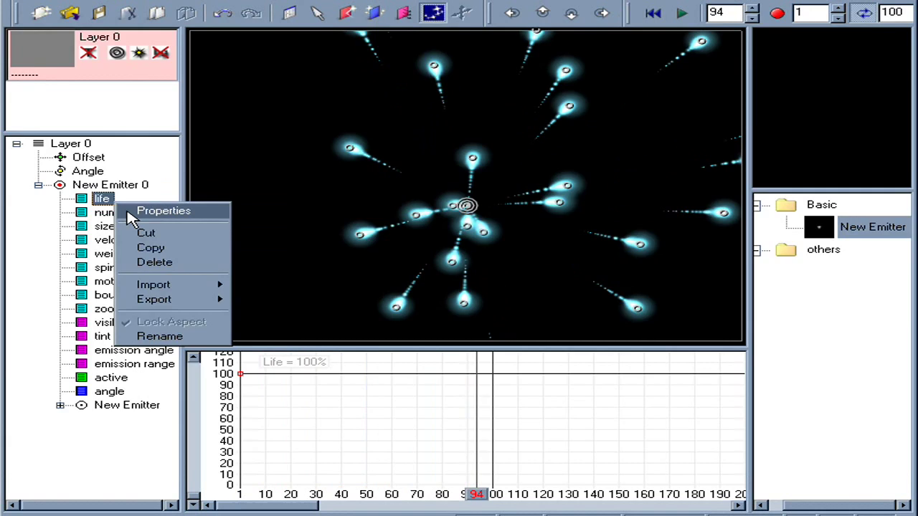
pyautogui.click(136, 210)
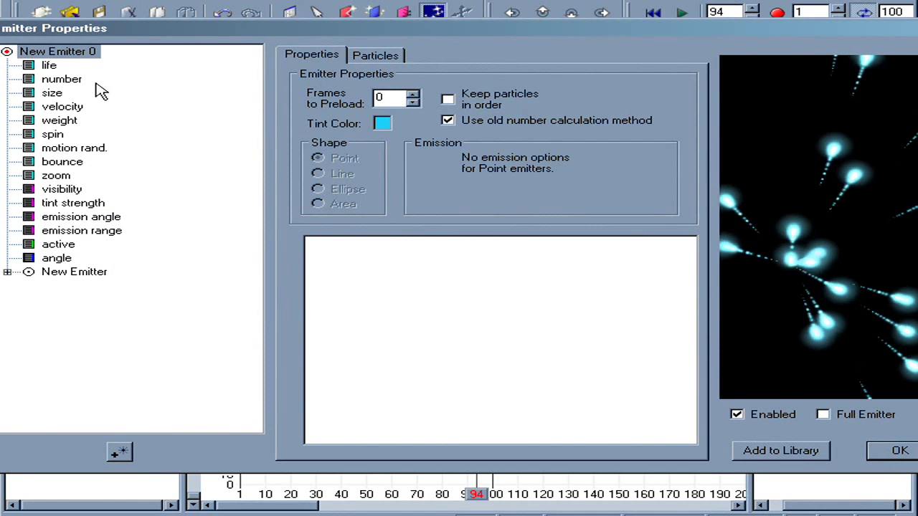
pyautogui.click(66, 80)
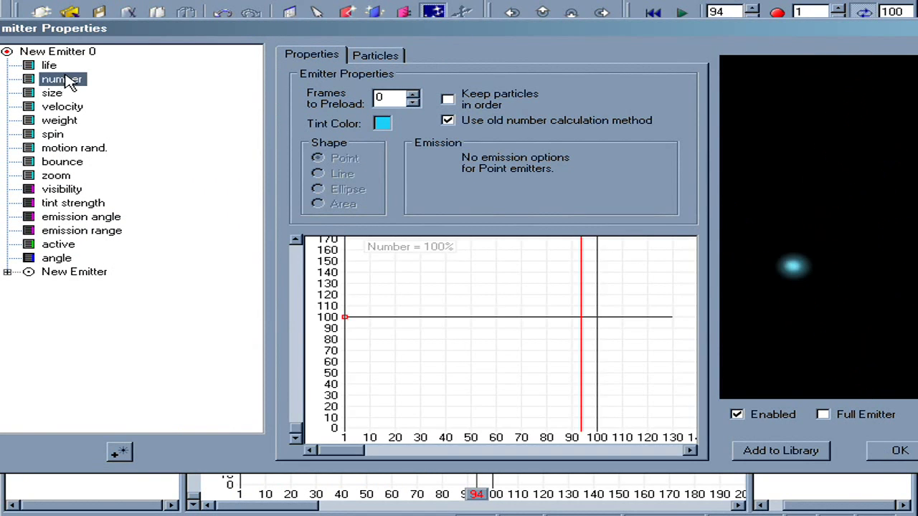
pyautogui.click(371, 317)
pyautogui.moveTo(374, 317); pyautogui.dragTo(327, 449)
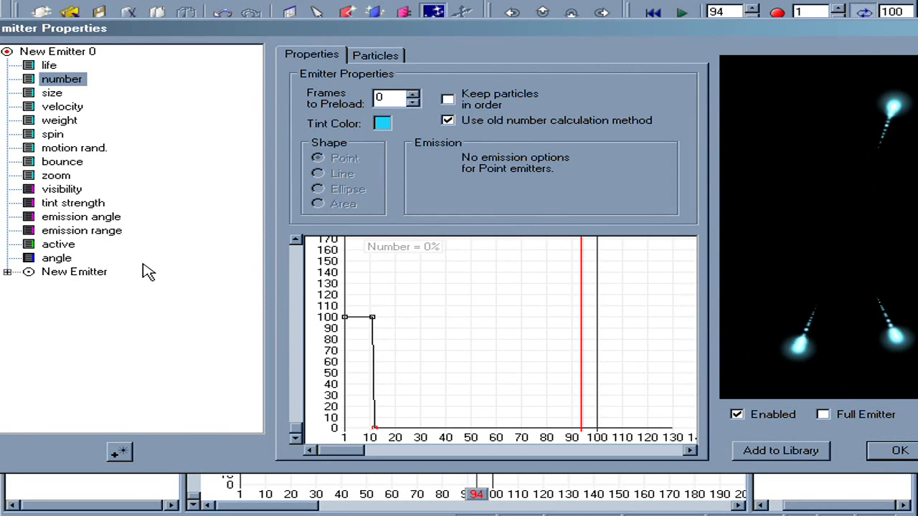
# Lower the f-life of New Emitter inside the super emitter and set its f-number to 1000
pyautogui.click(64, 275)
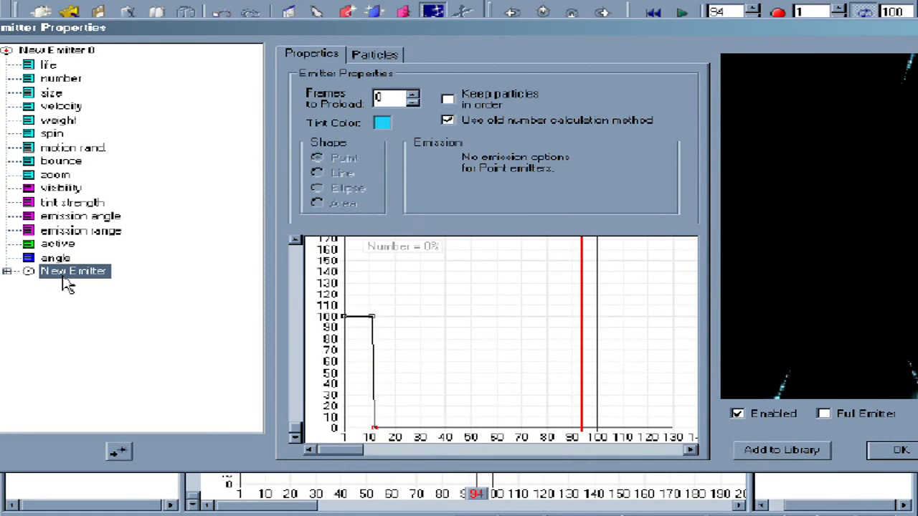
pyautogui.click(10, 271)
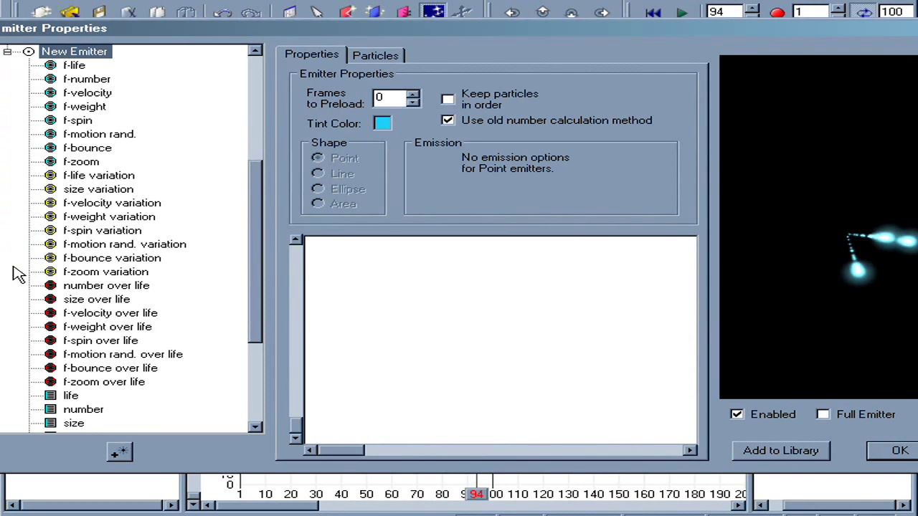
pyautogui.click(77, 66)
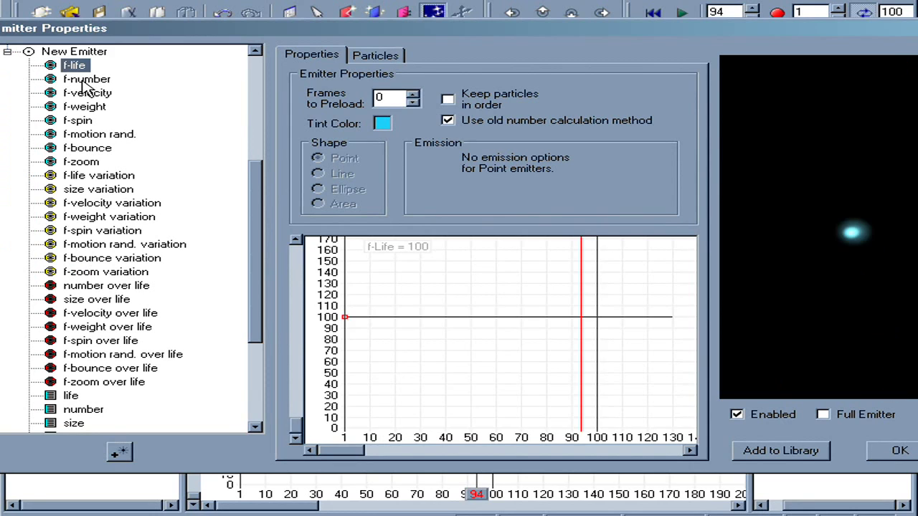
pyautogui.moveTo(345, 318); pyautogui.dragTo(295, 394)
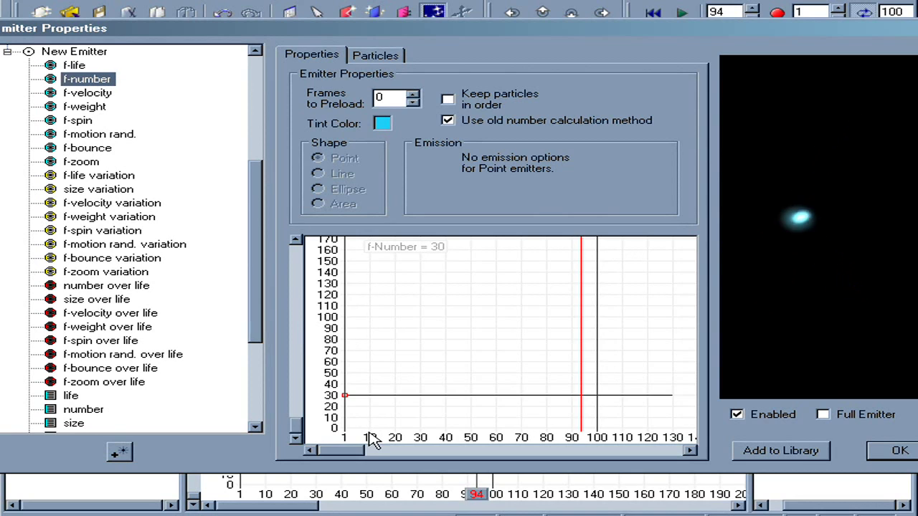
pyautogui.click(322, 439)
pyautogui.doubleClick(321, 441)
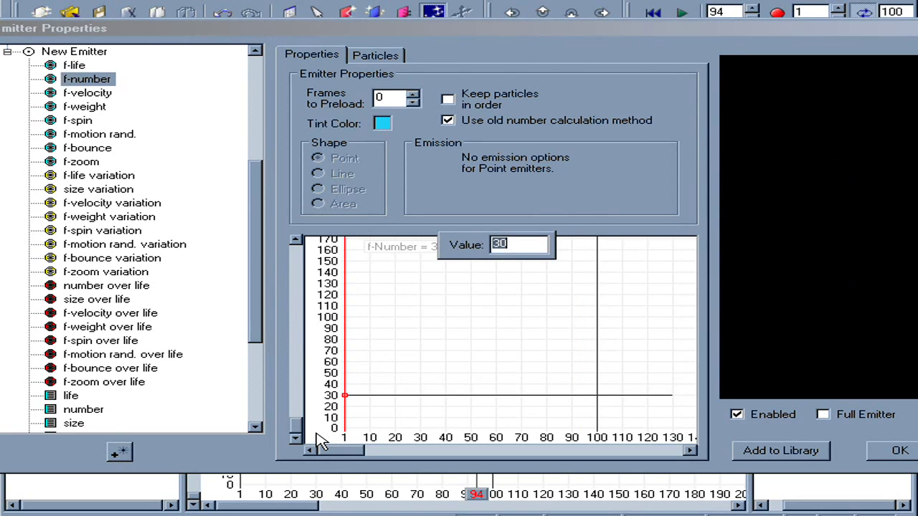
pyautogui.press('Return')
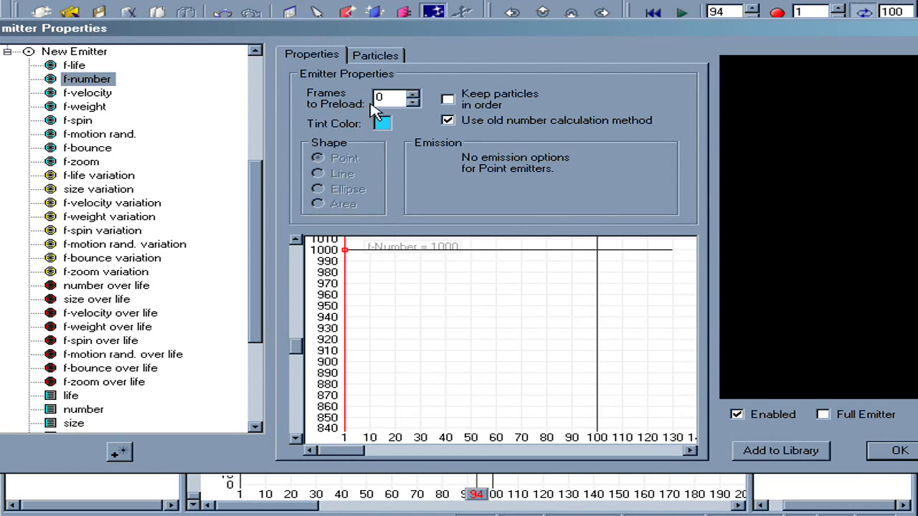
# Set New Emitter's f-velocity to 100 from the first frame
pyautogui.click(122, 94)
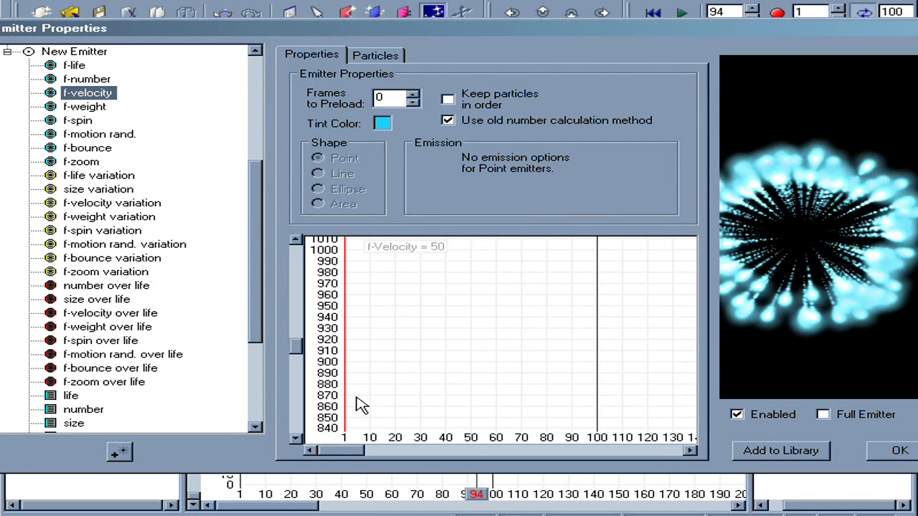
pyautogui.moveTo(305, 351); pyautogui.dragTo(311, 451)
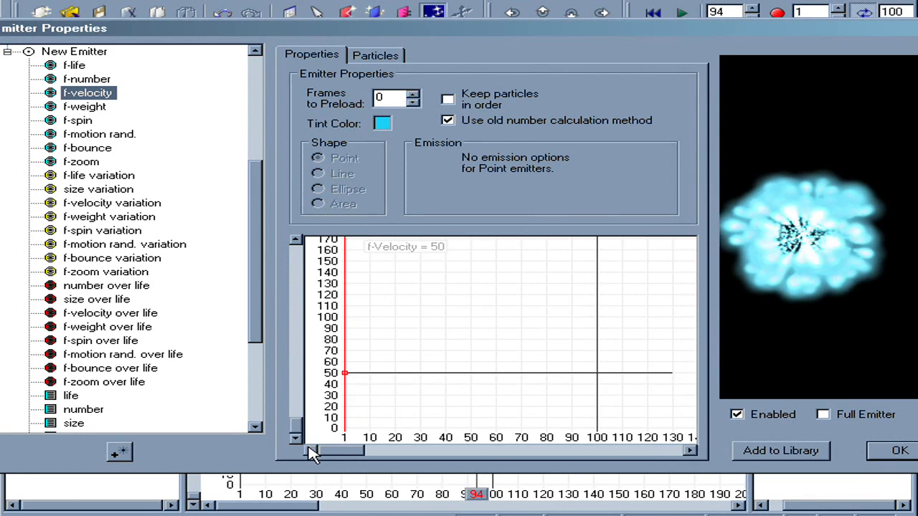
pyautogui.moveTo(346, 374); pyautogui.dragTo(324, 318)
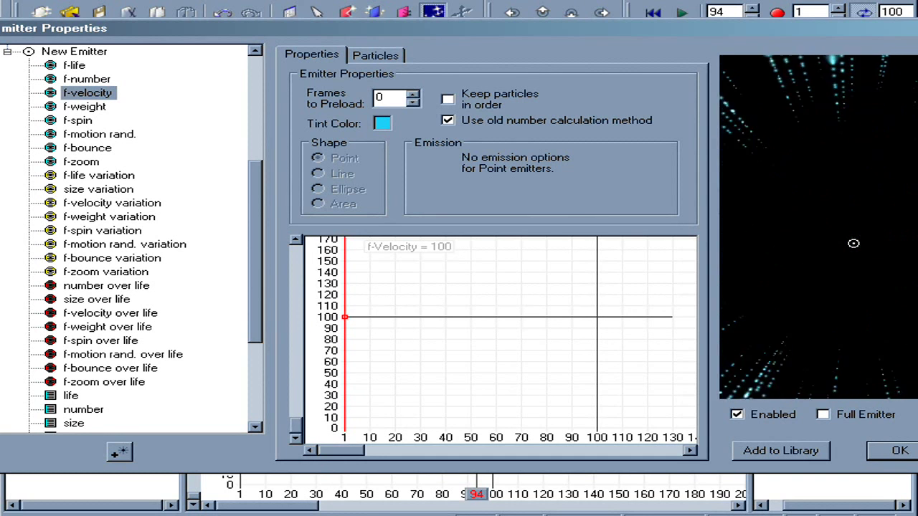
# Shape f-velocity over life as a smooth curve: 200% until 0.1, 100% from 0.4 to 0.7, and 0% at 1.0
pyautogui.click(117, 313)
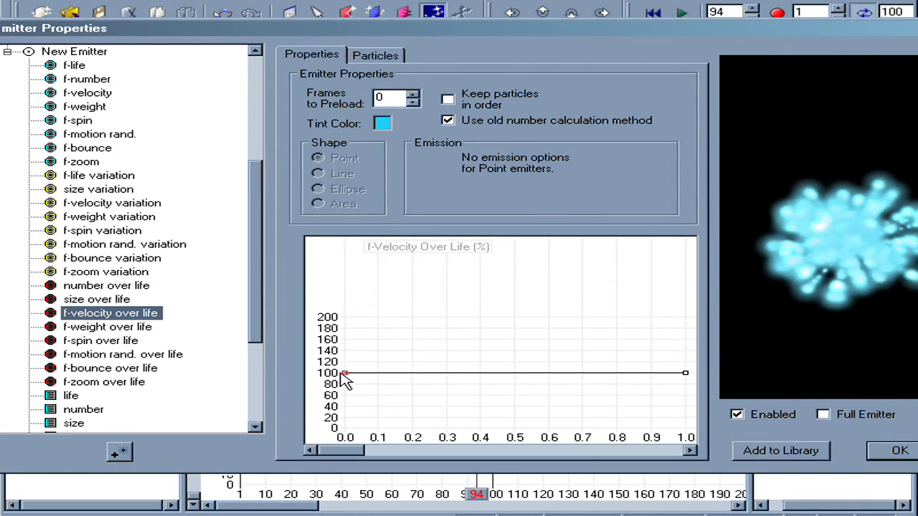
pyautogui.moveTo(344, 374); pyautogui.dragTo(345, 316)
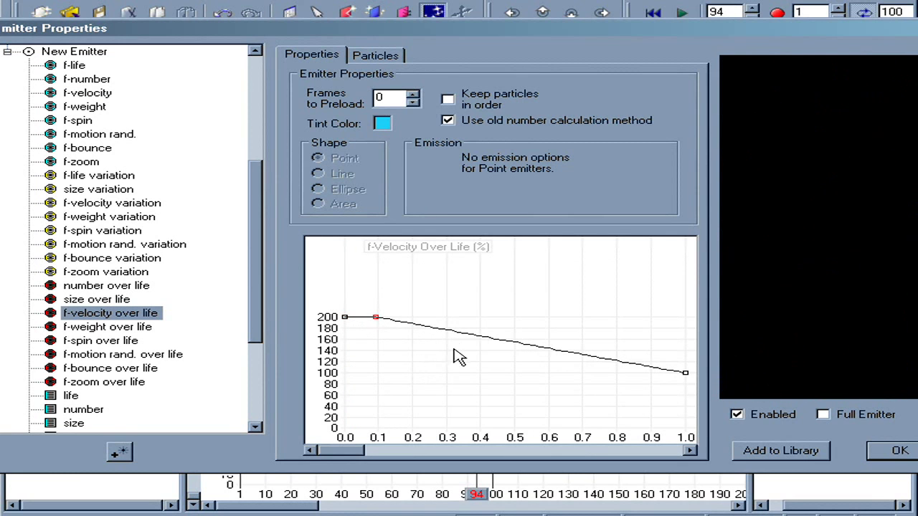
pyautogui.moveTo(478, 392); pyautogui.dragTo(480, 372)
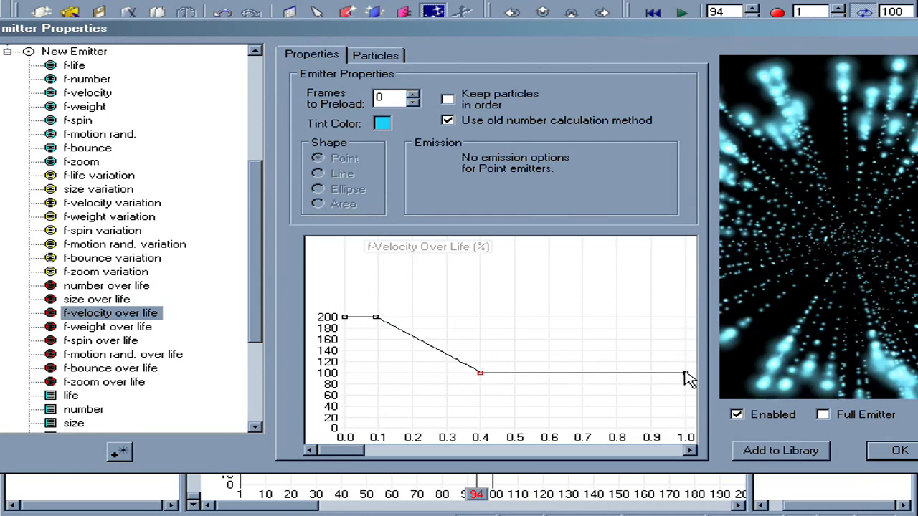
pyautogui.click(582, 373)
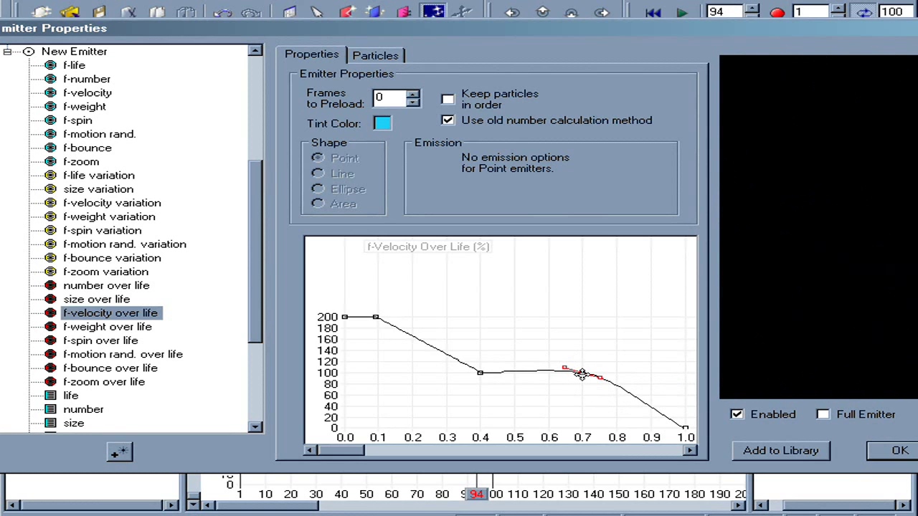
pyautogui.click(480, 373)
pyautogui.click(376, 316)
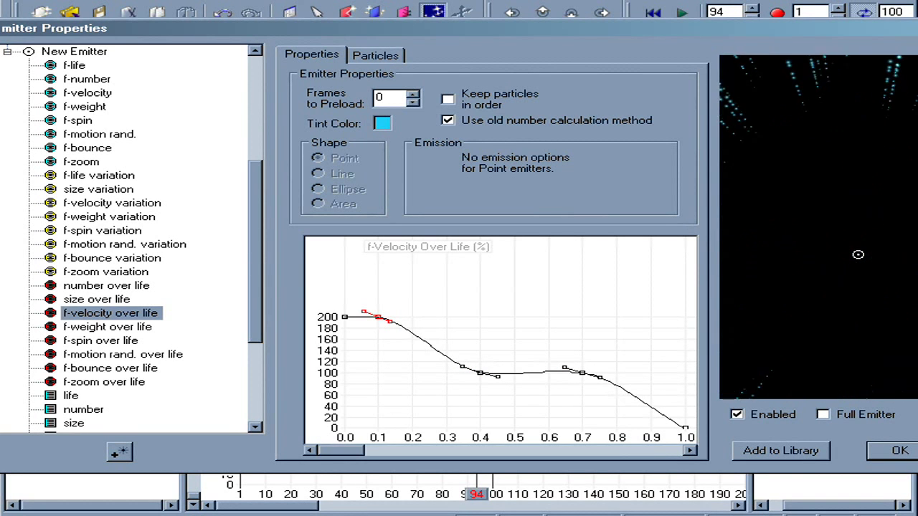
# Set New Emitter's f-weight to 400 at the first frame
pyautogui.click(97, 107)
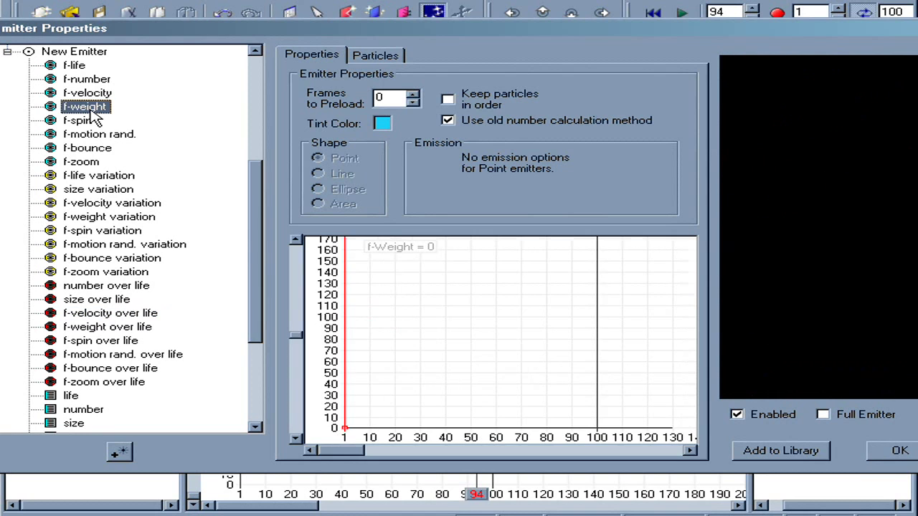
pyautogui.doubleClick(367, 434)
pyautogui.write('4000')
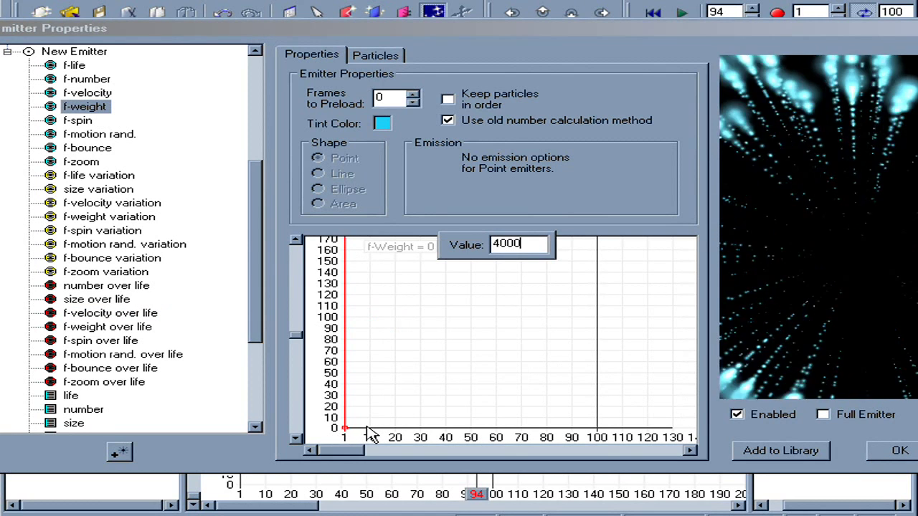
pyautogui.press('Return')
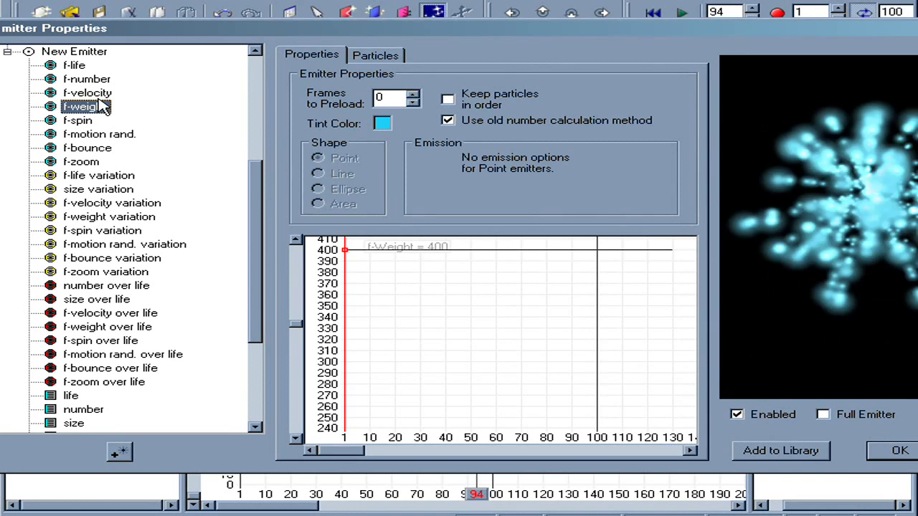
# Shape f-weight over life to stay at 0% until 0.3 and rise smoothly to 100% from about 0.6 onward
pyautogui.click(101, 327)
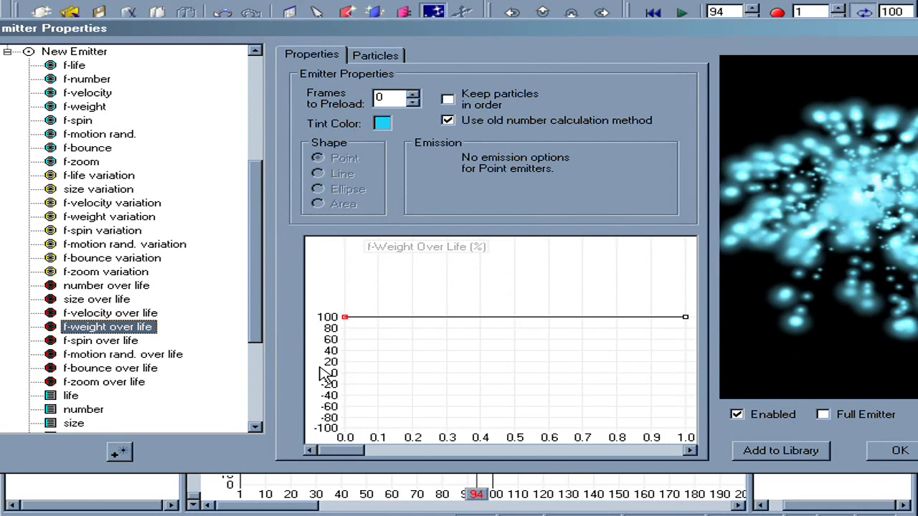
pyautogui.moveTo(343, 318); pyautogui.dragTo(323, 373)
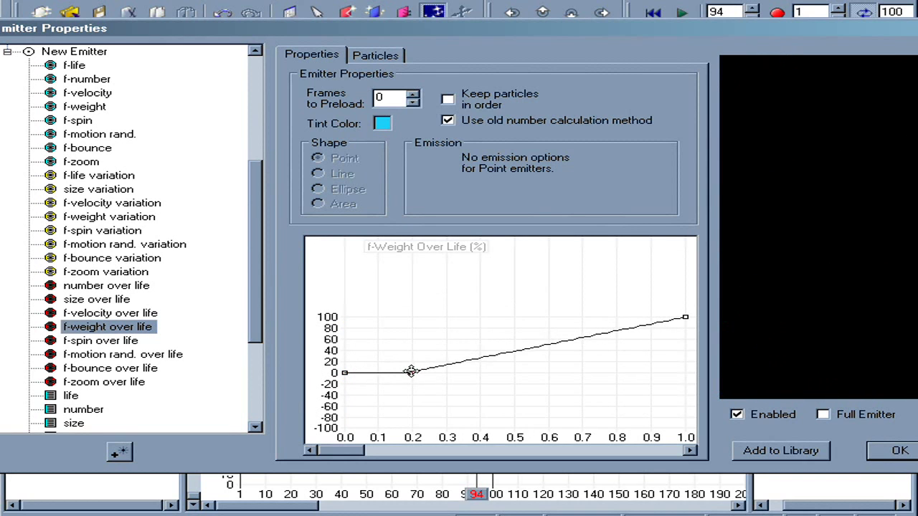
pyautogui.moveTo(437, 371); pyautogui.dragTo(444, 370)
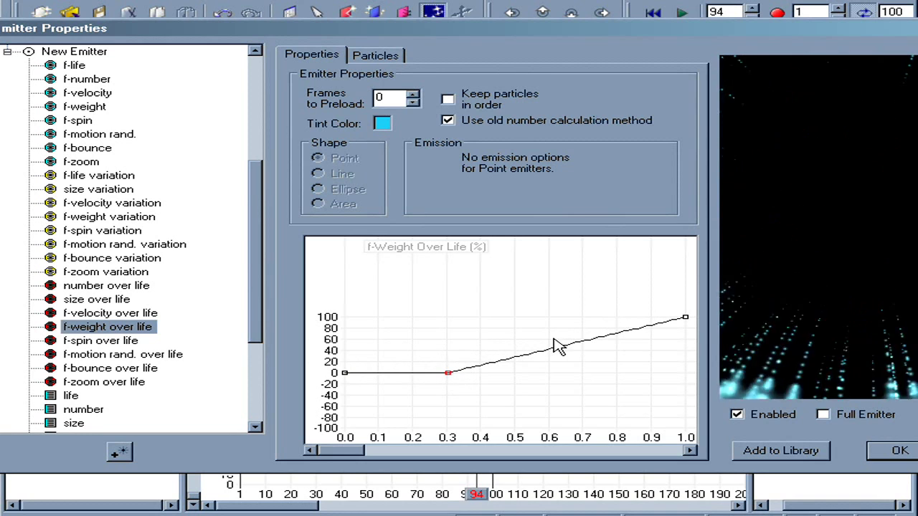
pyautogui.moveTo(557, 337); pyautogui.dragTo(550, 301)
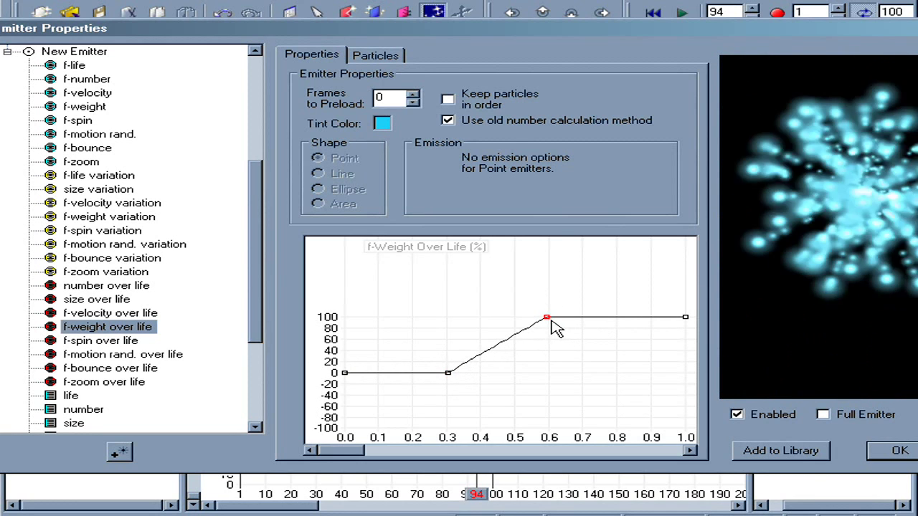
pyautogui.doubleClick(547, 318)
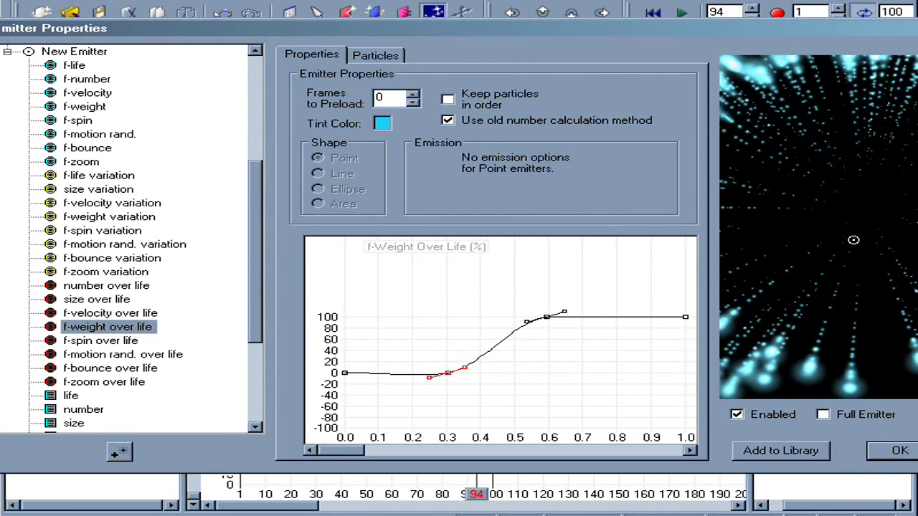
# Set the super emitter's zoom to 50% and key its velocity to fall from 100% at frame 1 to 0% at frame 12
pyautogui.scroll(5, 256, 112)
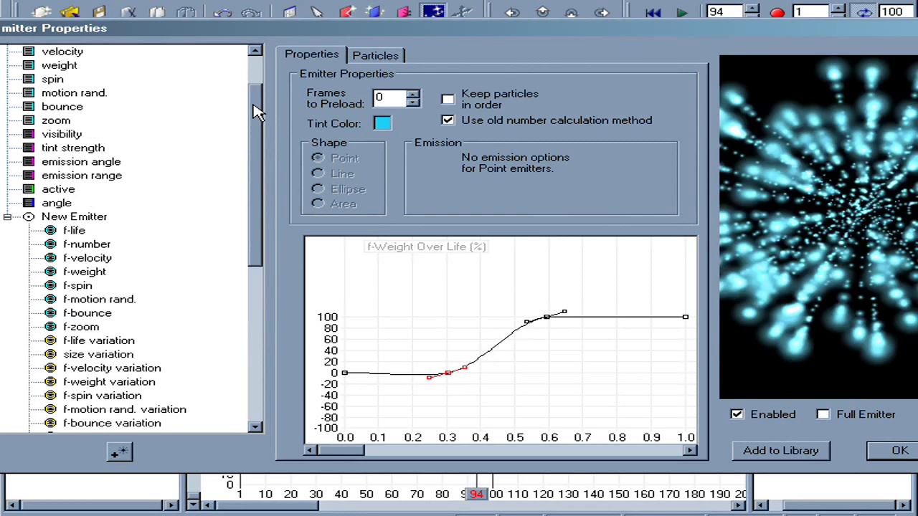
pyautogui.click(59, 162)
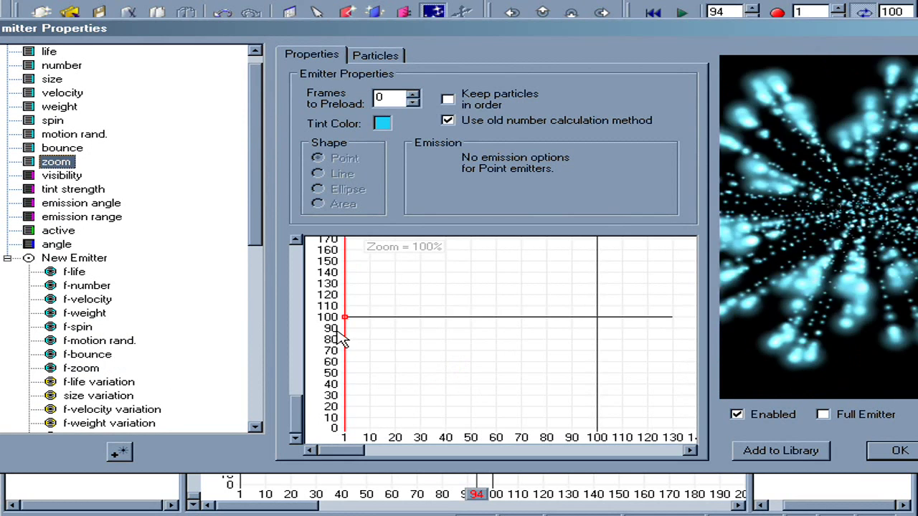
pyautogui.moveTo(345, 317); pyautogui.dragTo(316, 370)
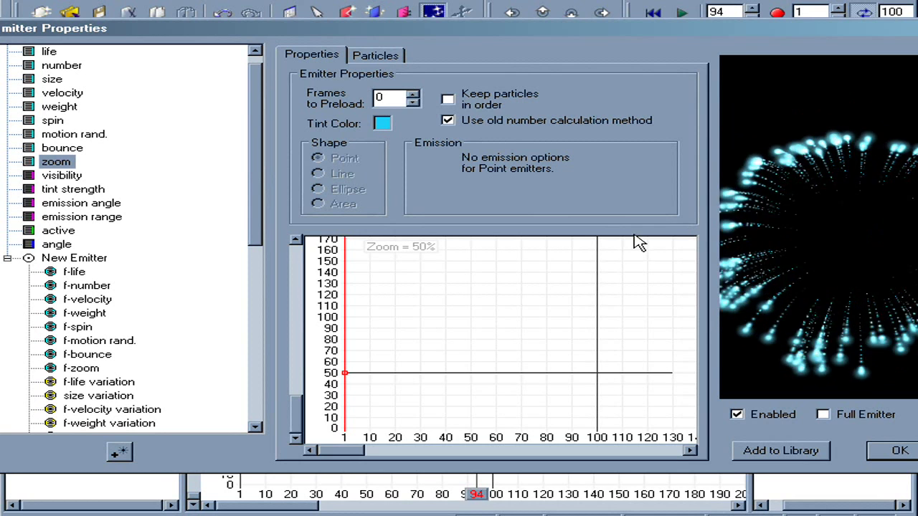
pyautogui.click(252, 52)
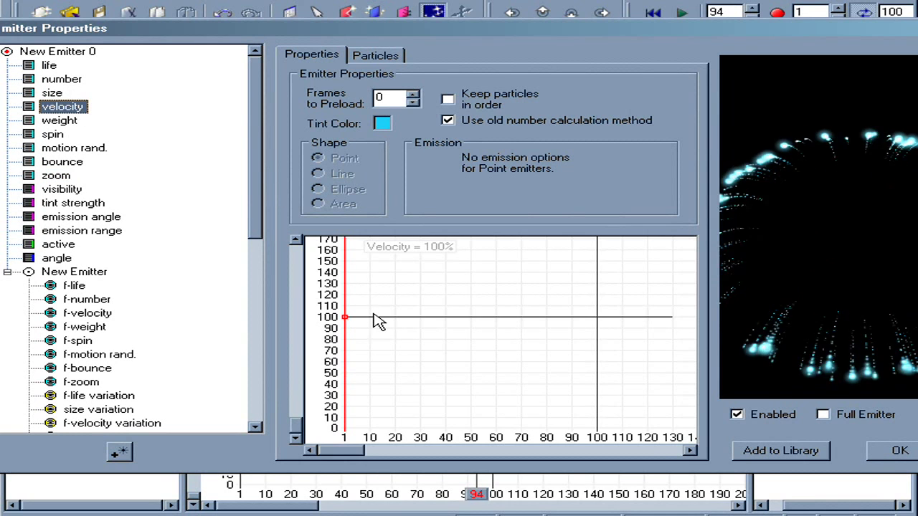
pyautogui.moveTo(372, 318); pyautogui.dragTo(374, 340)
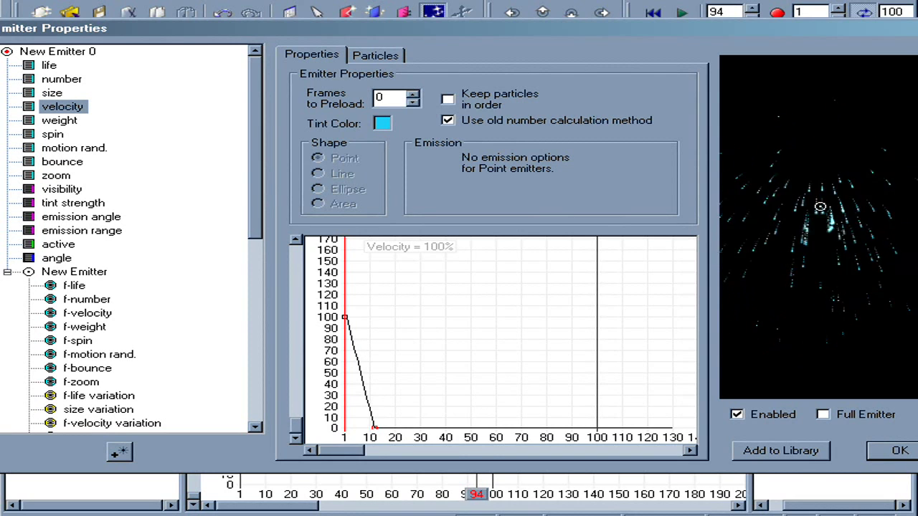
# Accept the emitter properties and play the animation from the first frame to check the falling burst
pyautogui.click(894, 453)
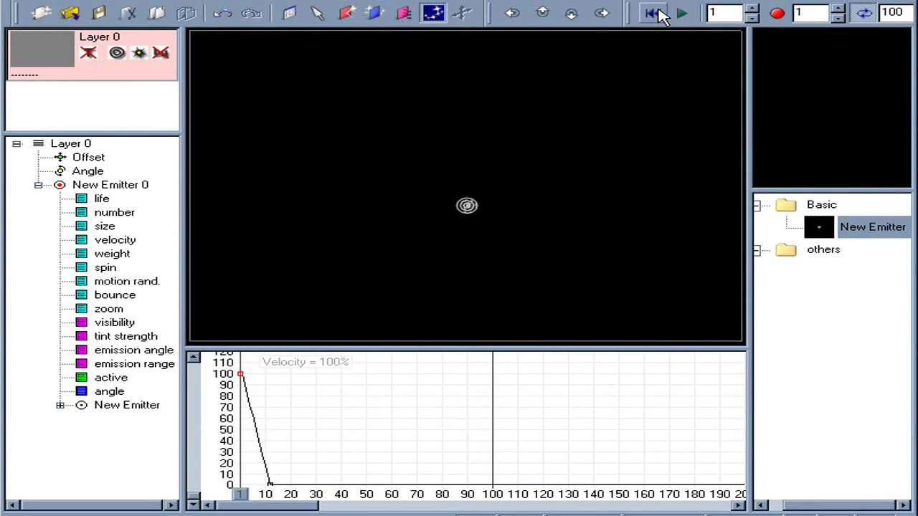
pyautogui.press('space')
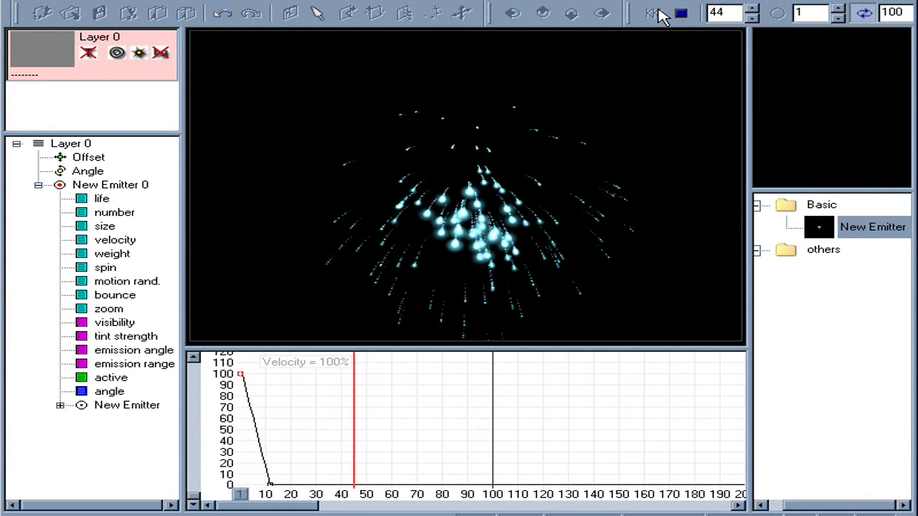
pyautogui.press('space')
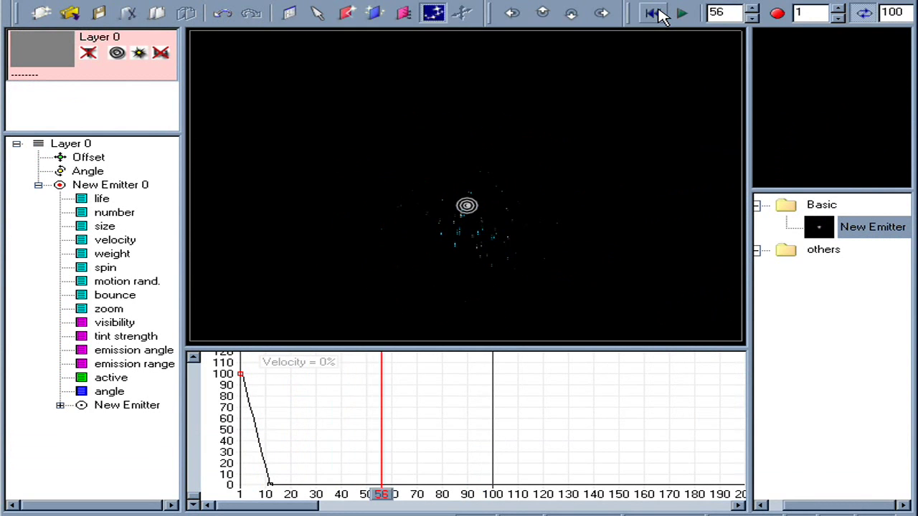
# Reopen New Emitter 0's properties and raise New Emitter's f-motion rand. to 532
pyautogui.rightClick(147, 188)
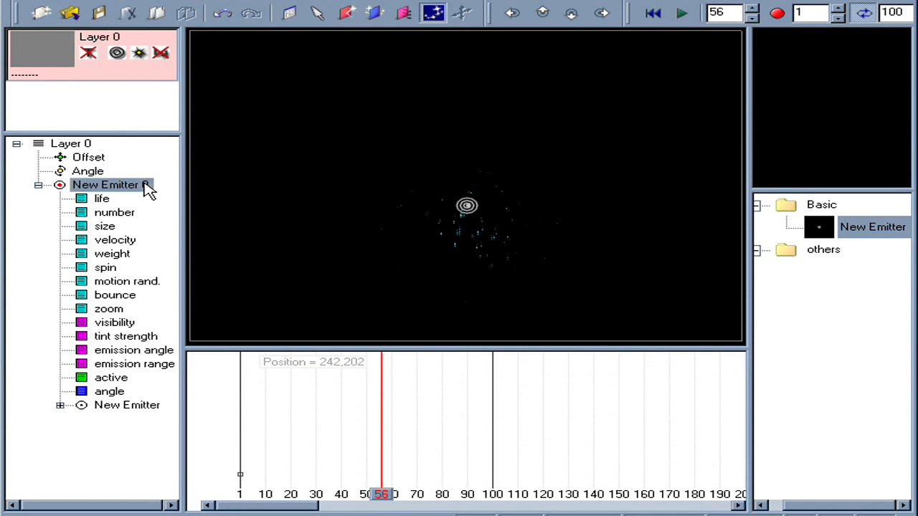
pyautogui.click(183, 191)
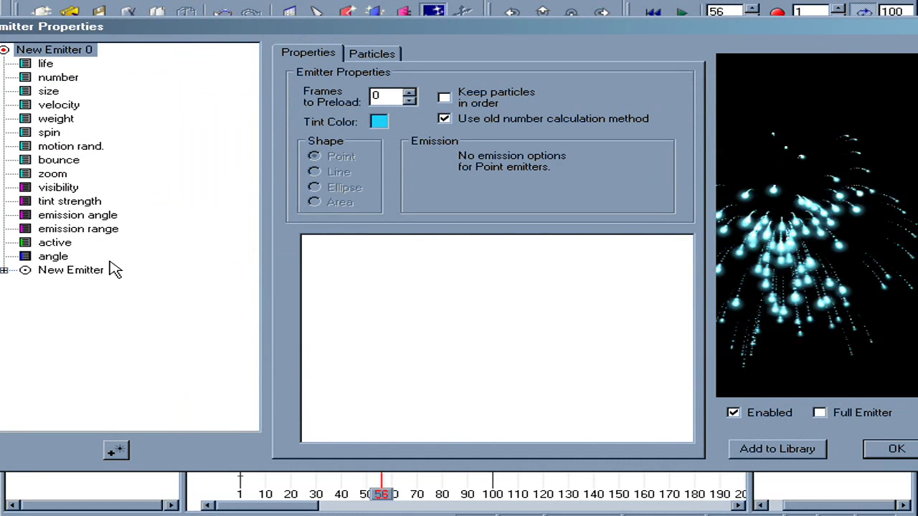
pyautogui.doubleClick(45, 271)
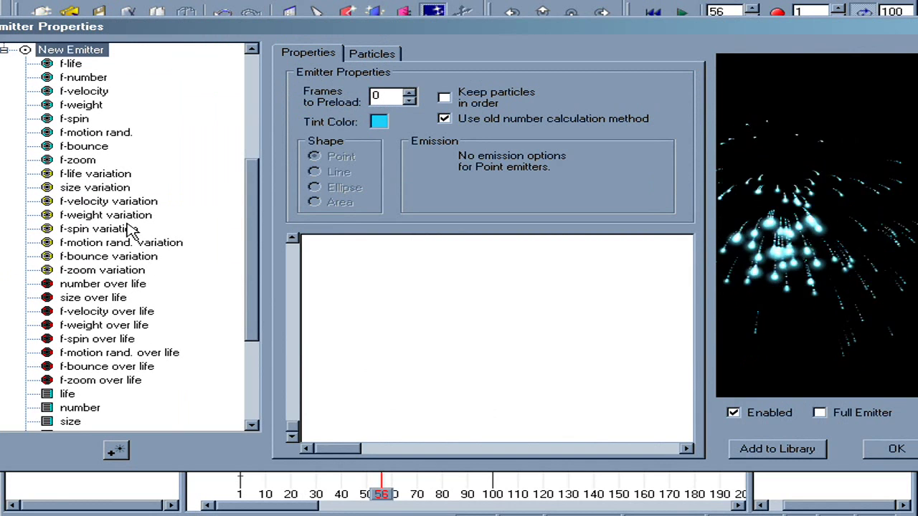
pyautogui.click(101, 133)
pyautogui.moveTo(342, 429); pyautogui.dragTo(227, 242)
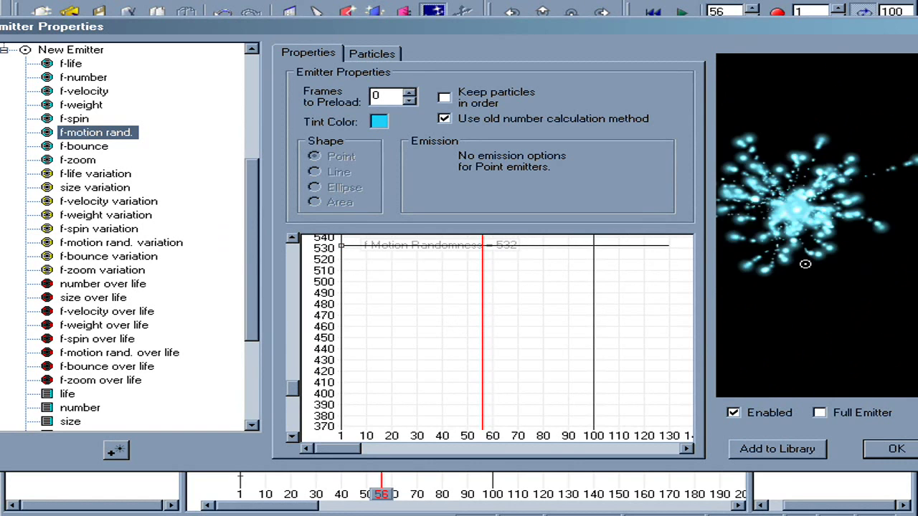
# Open New Emitter's f-motion rand. over life curve for editing
pyautogui.click(132, 353)
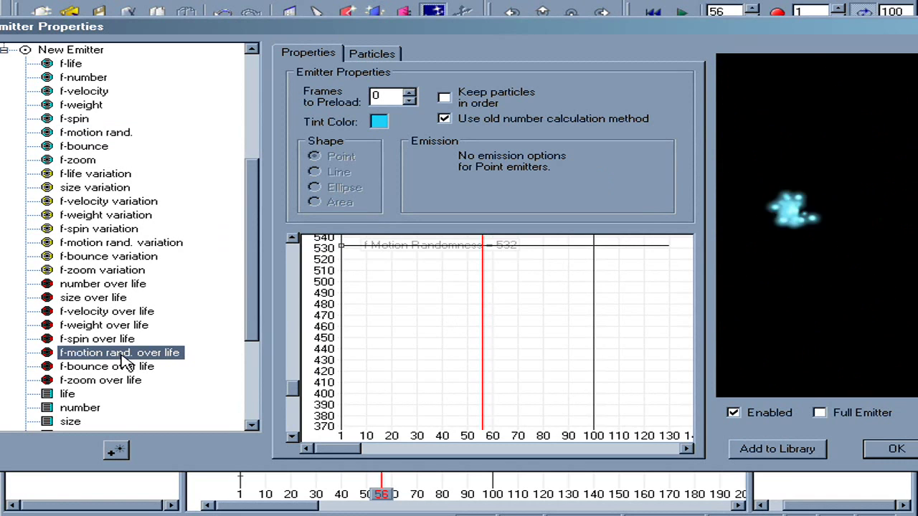